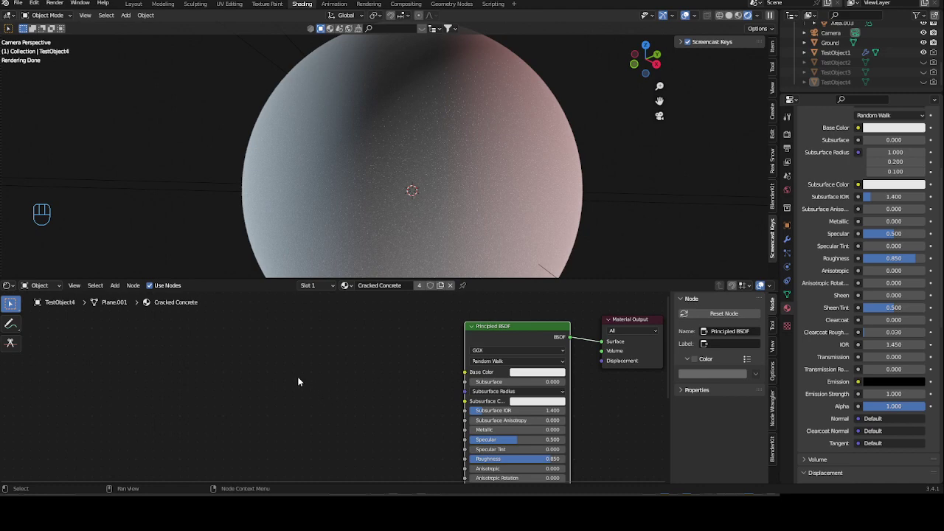
Step: Add a Musgrave Texture node in the empty space before the Principled BSDF
{"action": "middle_click_drag", "start_coordinate": [299, 381], "coordinate": [360, 372]}
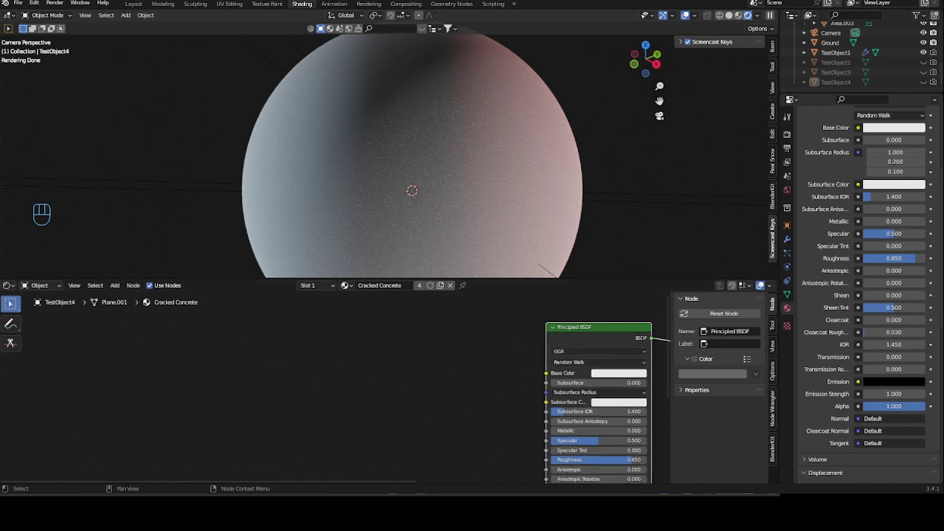
{"action": "middle_click_drag", "start_coordinate": [278, 384], "coordinate": [231, 359]}
{"action": "key", "text": "shift+a"}
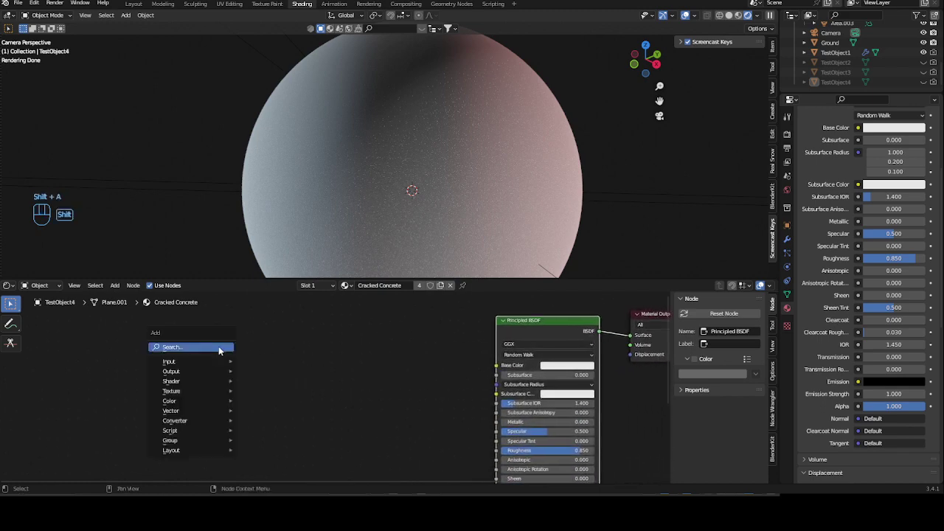
{"action": "type", "text": "mus"}
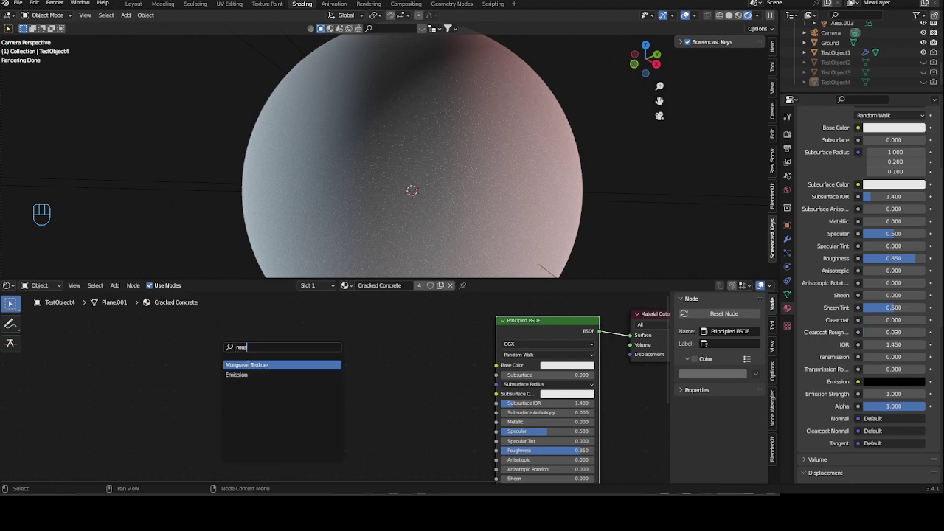
{"action": "key", "text": "Return"}
{"action": "left_click", "coordinate": [236, 347]}
Step: Add a Noise Texture node directly beneath the Musgrave Texture
{"action": "key", "text": "shift+a"}
{"action": "type", "text": "no"}
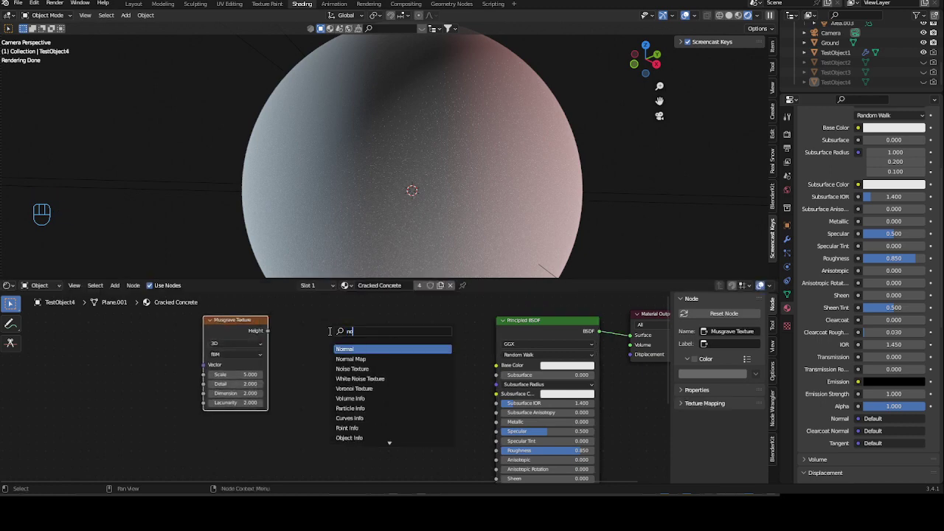
{"action": "type", "text": "is"}
{"action": "key", "text": "Return"}
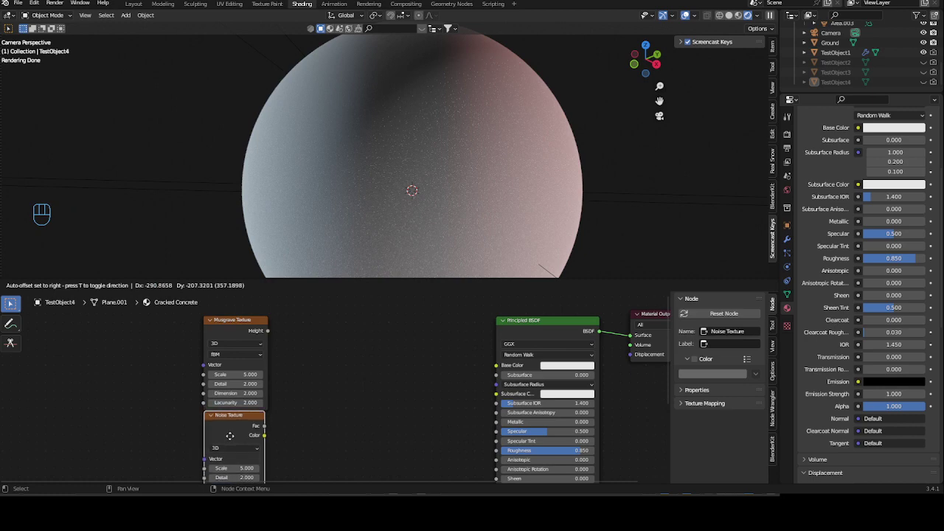
{"action": "left_click", "coordinate": [287, 404]}
Step: Move the Musgrave and Noise Texture nodes together farther away from the Principled BSDF
{"action": "scroll", "coordinate": [327, 354], "scroll_direction": "down", "scroll_amount": 1}
{"action": "left_click", "coordinate": [242, 330], "text": "shift"}
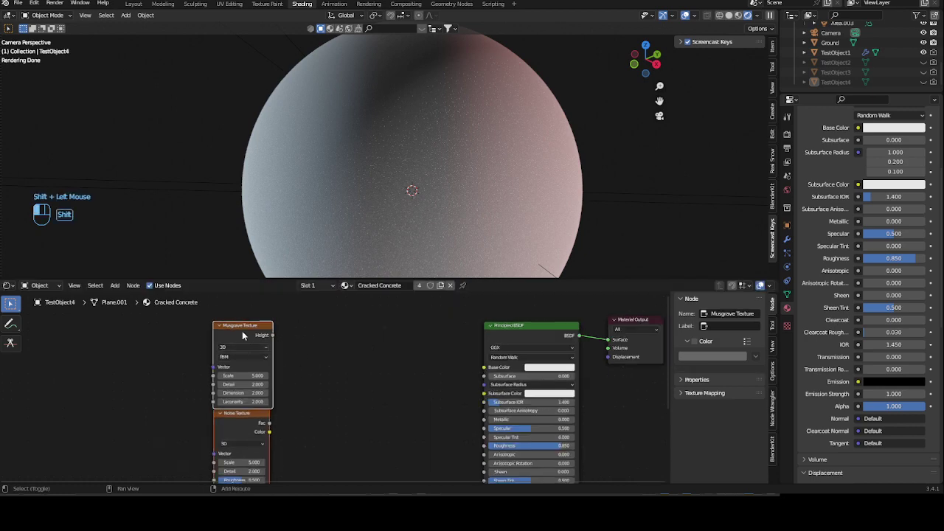
{"action": "left_click_drag", "start_coordinate": [245, 336], "coordinate": [187, 324]}
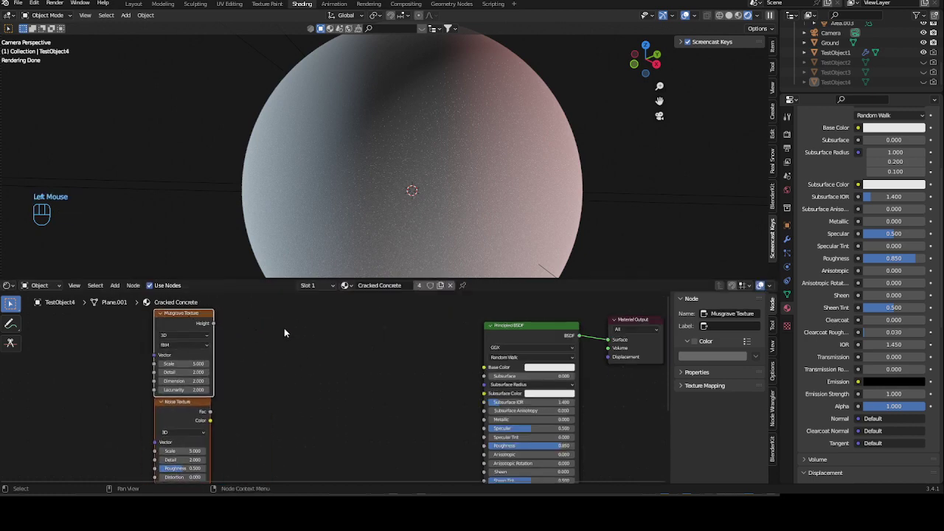
{"action": "left_click", "coordinate": [285, 331]}
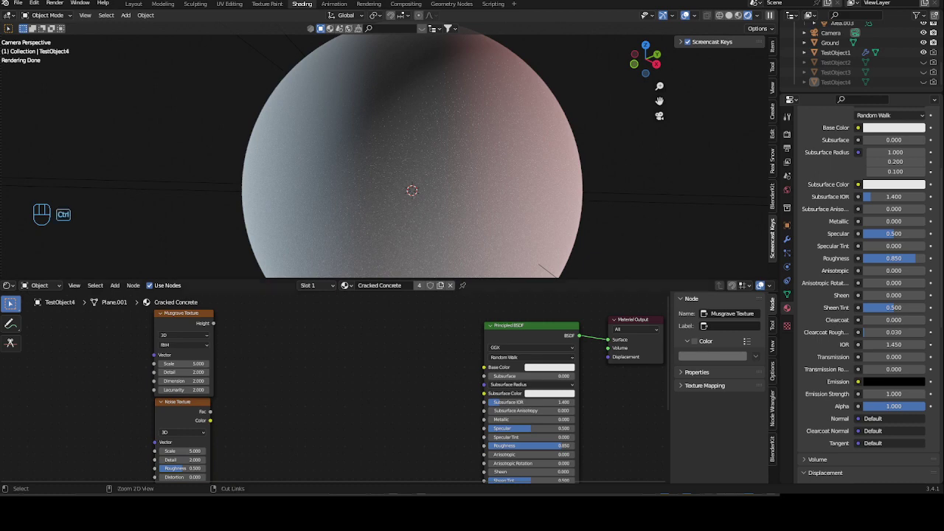
Step: Set the Musgrave Texture's Scale to 4.2 and preview its output on the sphere
{"action": "left_click", "coordinate": [184, 363]}
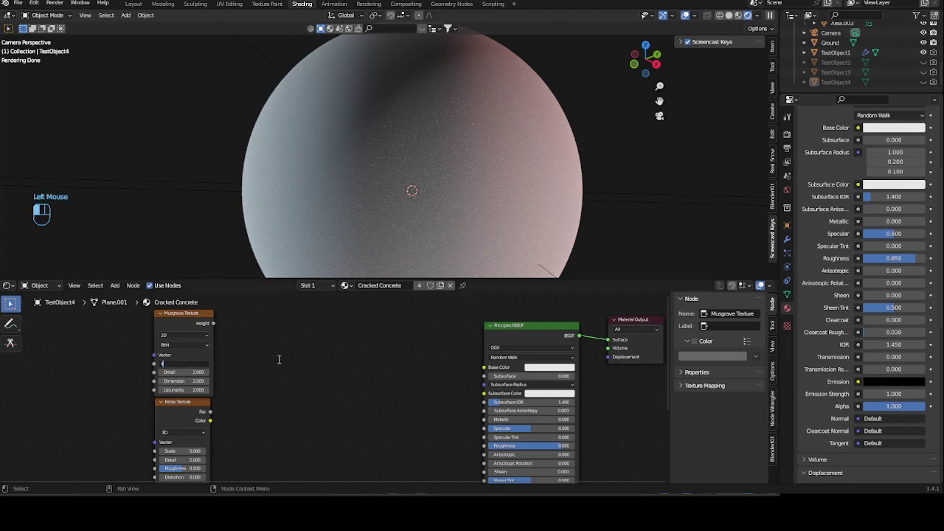
{"action": "key", "text": "Return"}
{"action": "left_click", "coordinate": [191, 323], "text": "ctrl+shift"}
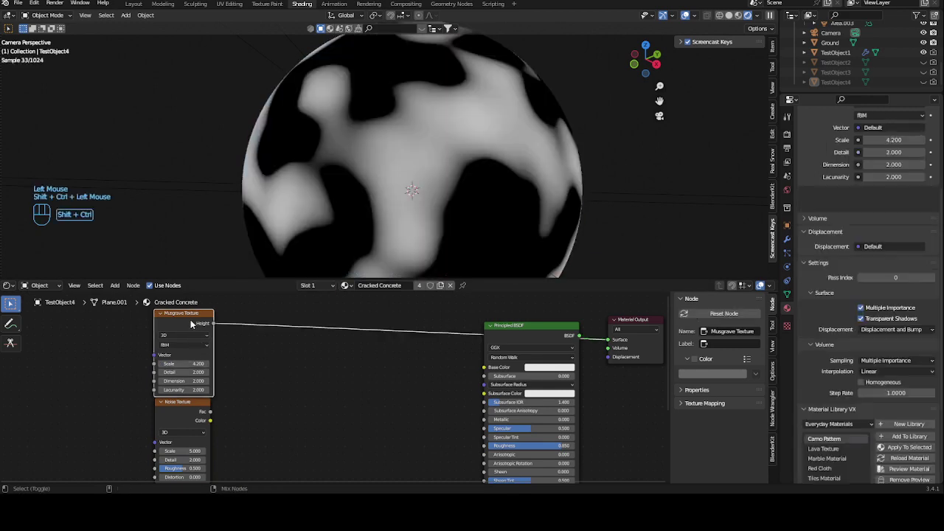
Step: Set the Musgrave Texture's Detail to 15 and its Dimension to 0.2
{"action": "middle_click_drag", "start_coordinate": [274, 379], "coordinate": [270, 351], "text": "ctrl"}
{"action": "middle_click", "coordinate": [196, 381]}
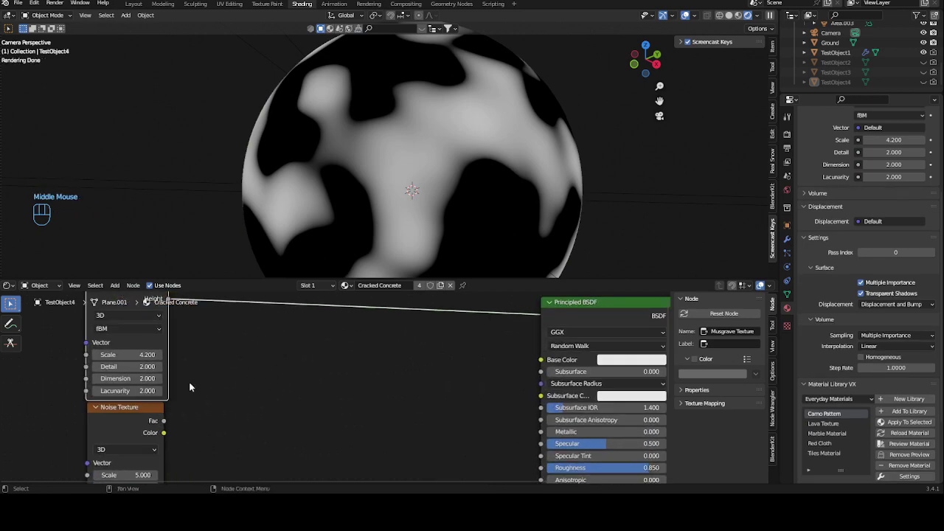
{"action": "left_click_drag", "start_coordinate": [138, 367], "coordinate": [295, 367]}
{"action": "left_click", "coordinate": [113, 377]}
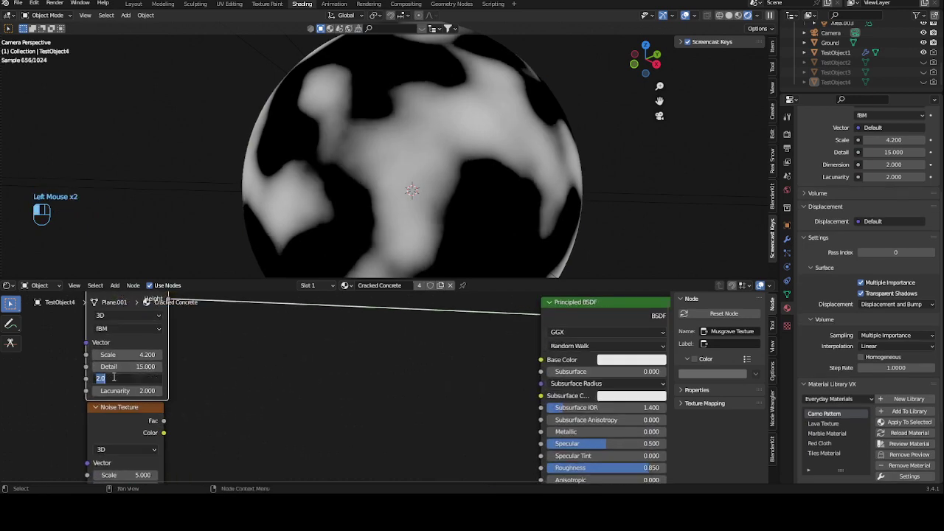
{"action": "key", "text": "BackSpace"}
{"action": "key", "text": "Return"}
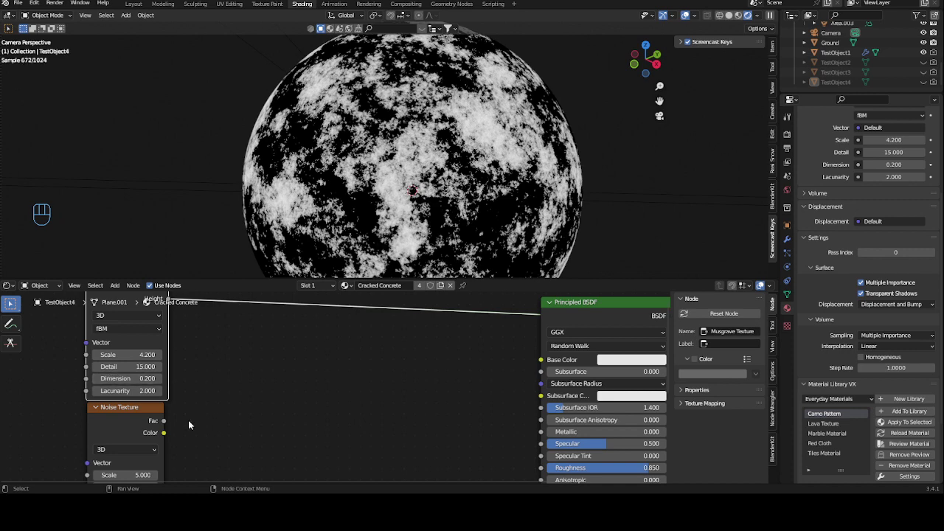
Step: Set the Noise Texture's Detail to 15 and its Roughness to 7.5
{"action": "middle_click_drag", "start_coordinate": [188, 419], "coordinate": [184, 383]}
{"action": "left_click", "coordinate": [181, 376]}
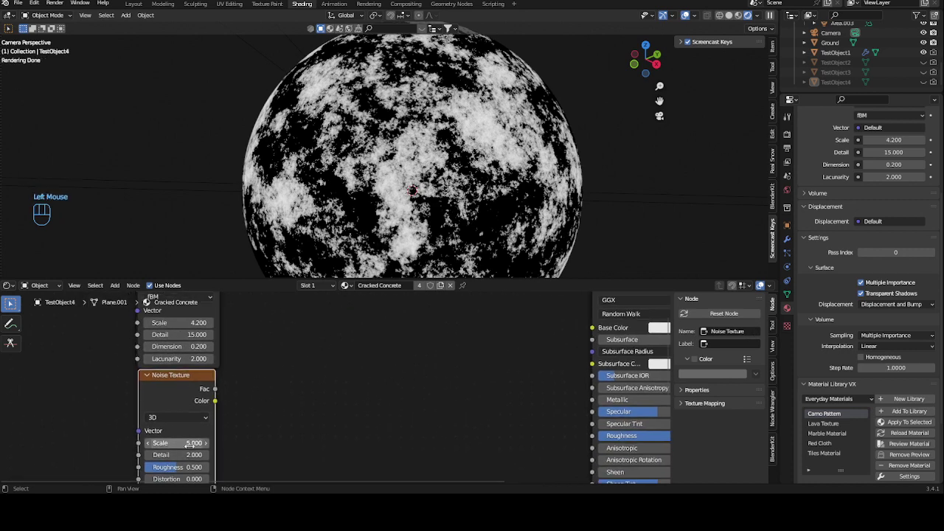
{"action": "left_click_drag", "start_coordinate": [176, 455], "coordinate": [181, 456]}
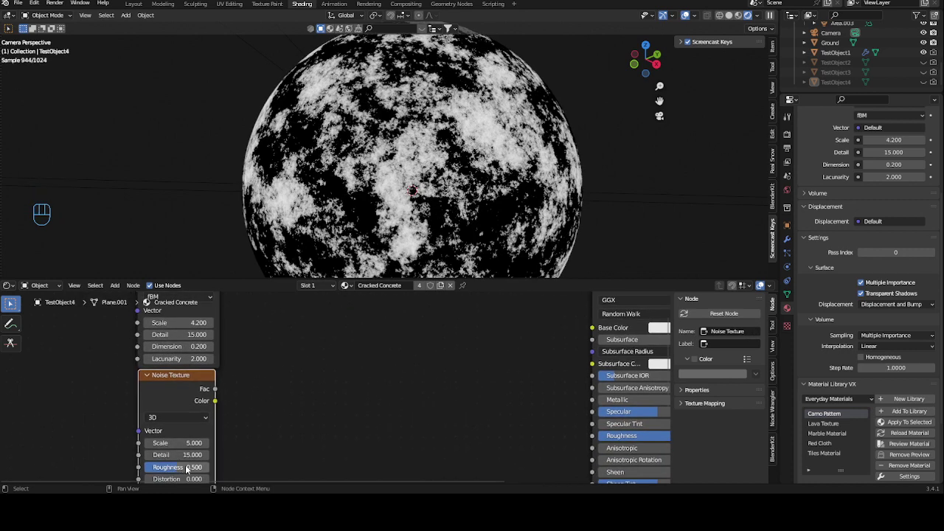
{"action": "left_click", "coordinate": [185, 468]}
{"action": "type", "text": "7"}
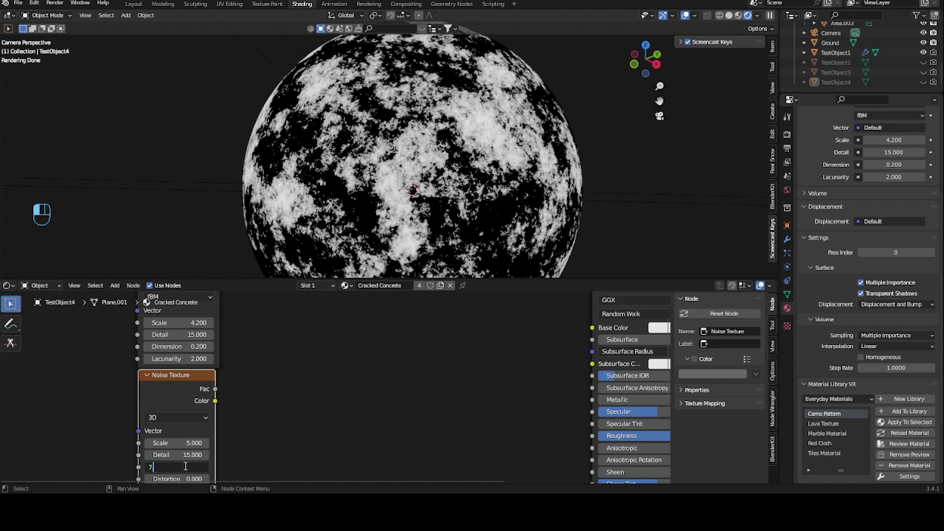
{"action": "type", "text": ".5"}
{"action": "key", "text": "Return"}
Step: Combine the Musgrave and Noise textures with a Mix node, then expand and reposition that node
{"action": "middle_click_drag", "start_coordinate": [282, 460], "coordinate": [340, 459]}
{"action": "left_click", "coordinate": [222, 332], "text": "shift"}
{"action": "key", "text": "ctrl+KP_0"}
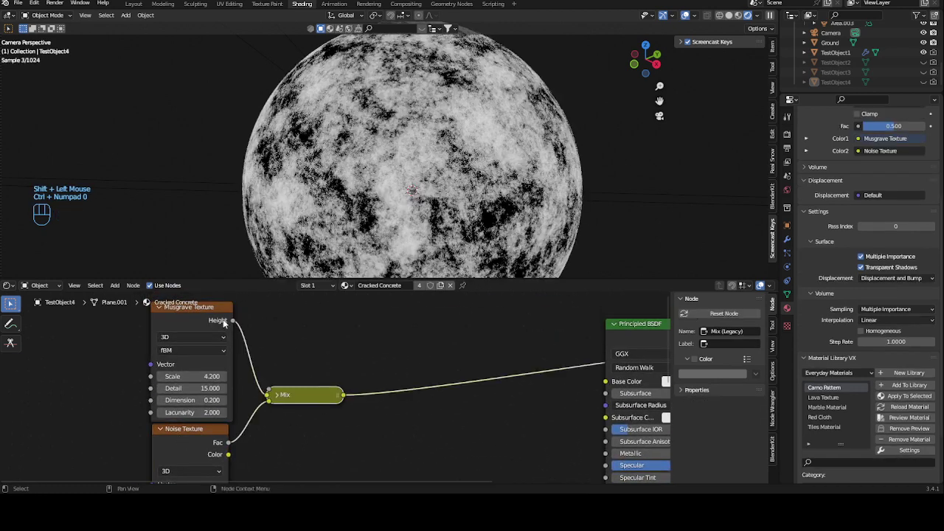
{"action": "left_click", "coordinate": [276, 394]}
{"action": "left_click_drag", "start_coordinate": [302, 395], "coordinate": [318, 363]}
Step: Insert a ColorRamp node on the link following the Mix node
{"action": "middle_click_drag", "start_coordinate": [471, 351], "coordinate": [398, 374]}
{"action": "key", "text": "shift+a"}
{"action": "left_click", "coordinate": [391, 337]}
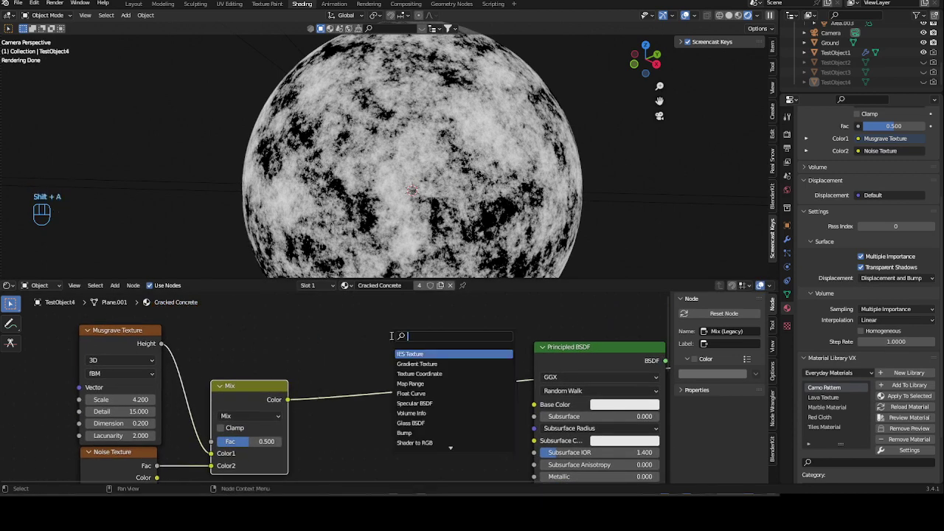
{"action": "type", "text": "col"}
{"action": "key", "text": "Return"}
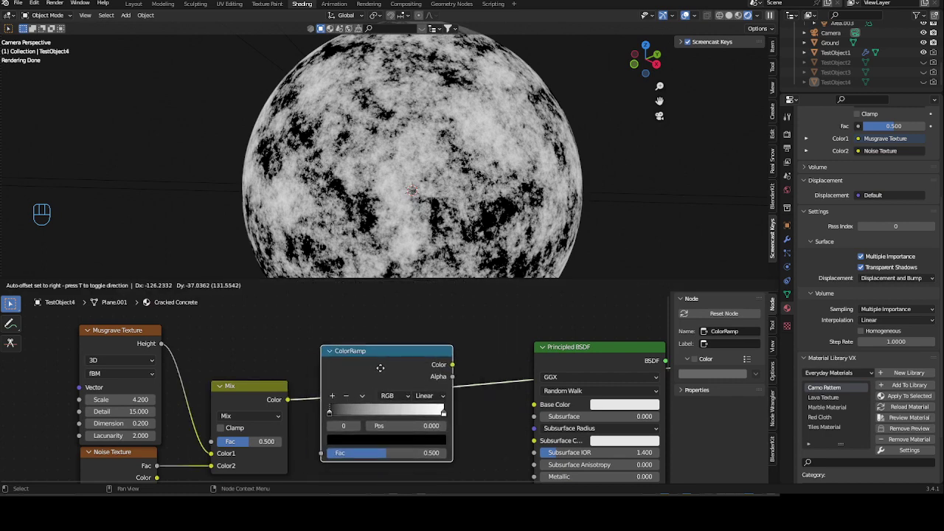
{"action": "left_click", "coordinate": [344, 414]}
Step: Change the ColorRamp's black stop to medium grey and its white stop to light grey
{"action": "left_click", "coordinate": [360, 441]}
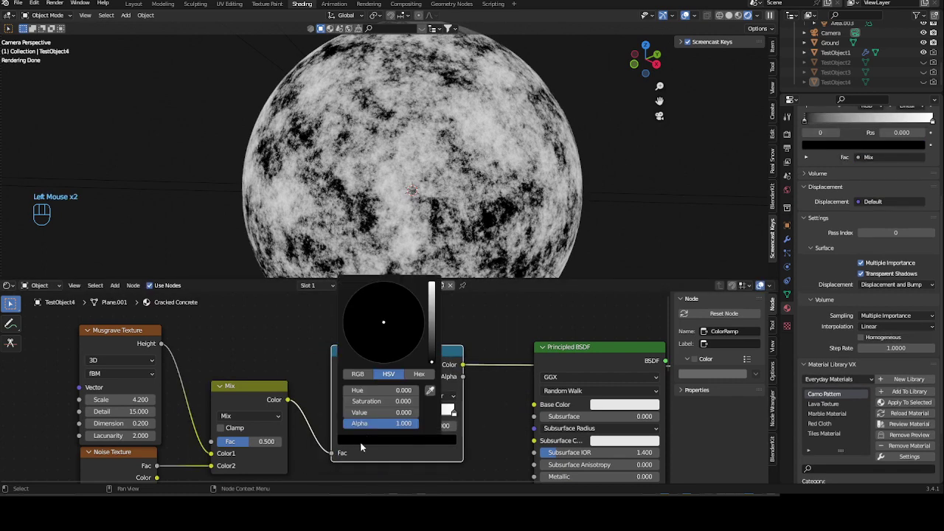
{"action": "left_click", "coordinate": [432, 315]}
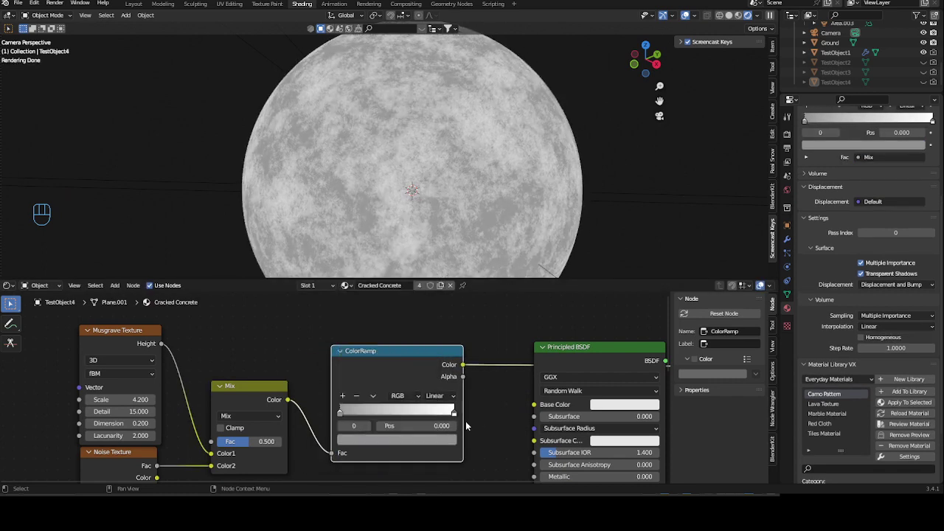
{"action": "left_click", "coordinate": [454, 413]}
{"action": "left_click", "coordinate": [441, 440]}
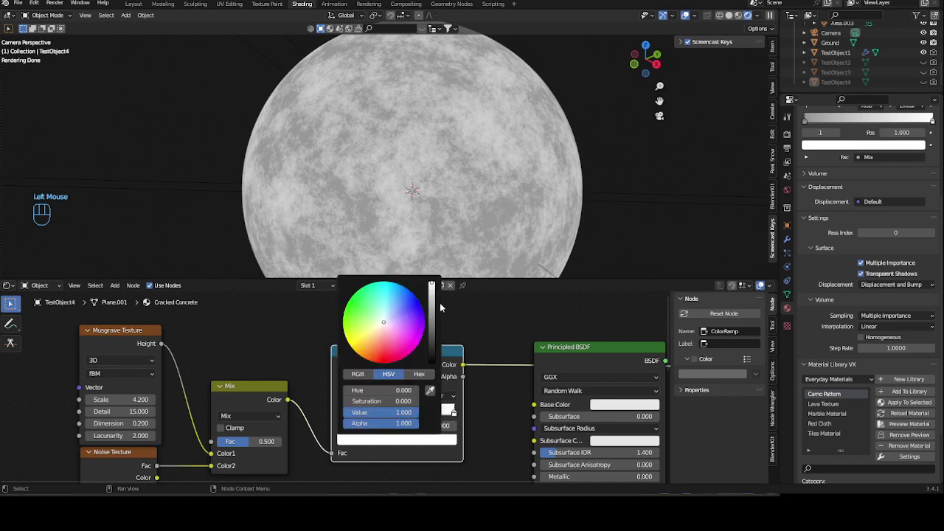
{"action": "left_click", "coordinate": [433, 301]}
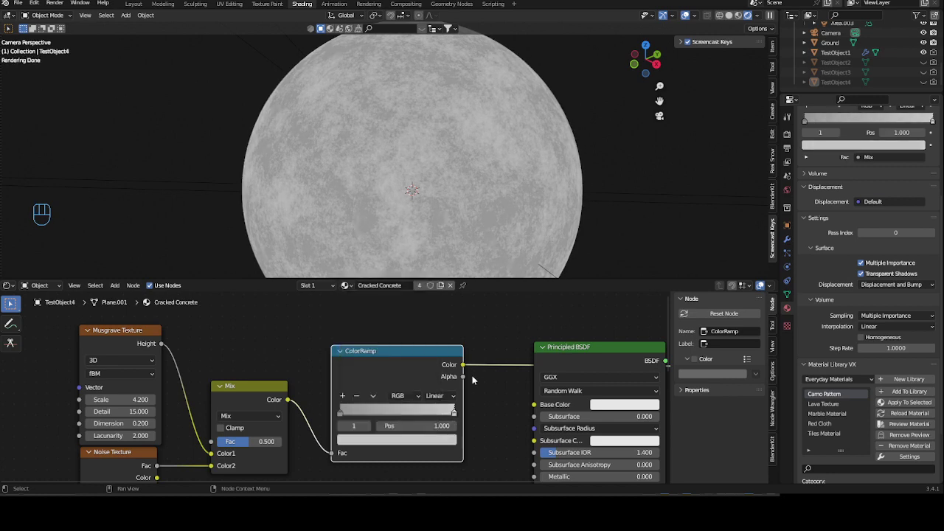
Step: Connect the ColorRamp's Color to the Principled BSDF's Base Color and route the shader back to the Material Output
{"action": "left_click_drag", "start_coordinate": [463, 366], "coordinate": [535, 405]}
{"action": "middle_click_drag", "start_coordinate": [570, 336], "coordinate": [302, 316]}
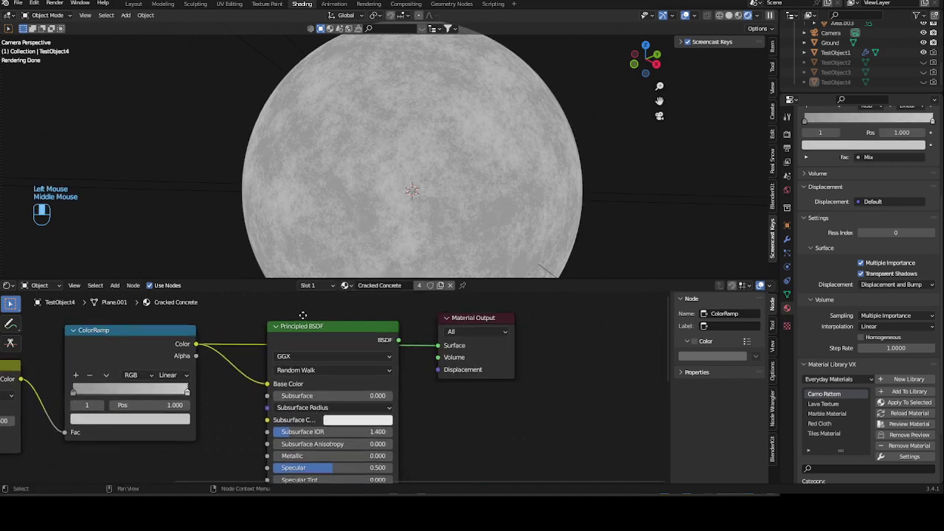
{"action": "left_click", "coordinate": [335, 338], "text": "ctrl+shift"}
Step: Check the Roughness value of the Principled BSDF
{"action": "middle_click_drag", "start_coordinate": [429, 446], "coordinate": [425, 383]}
{"action": "left_click", "coordinate": [378, 430]}
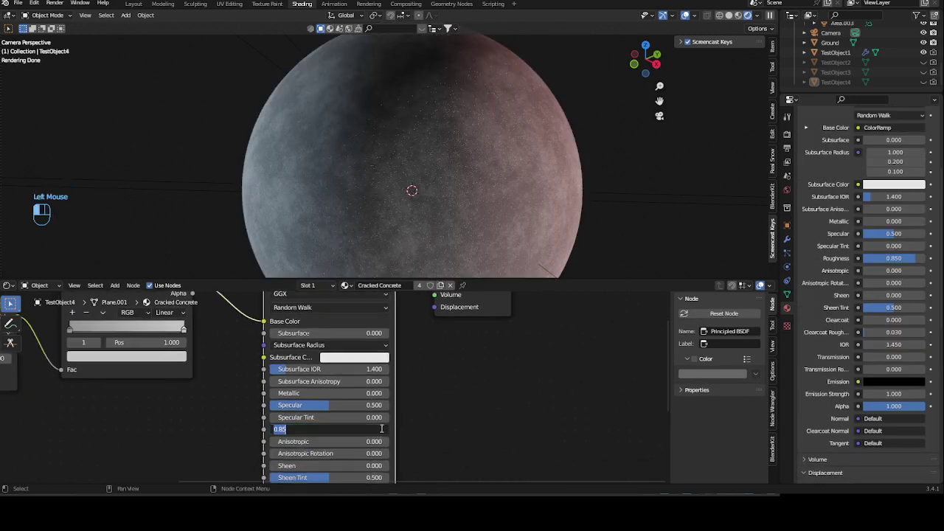
{"action": "key", "text": "Return"}
{"action": "left_click", "coordinate": [373, 429]}
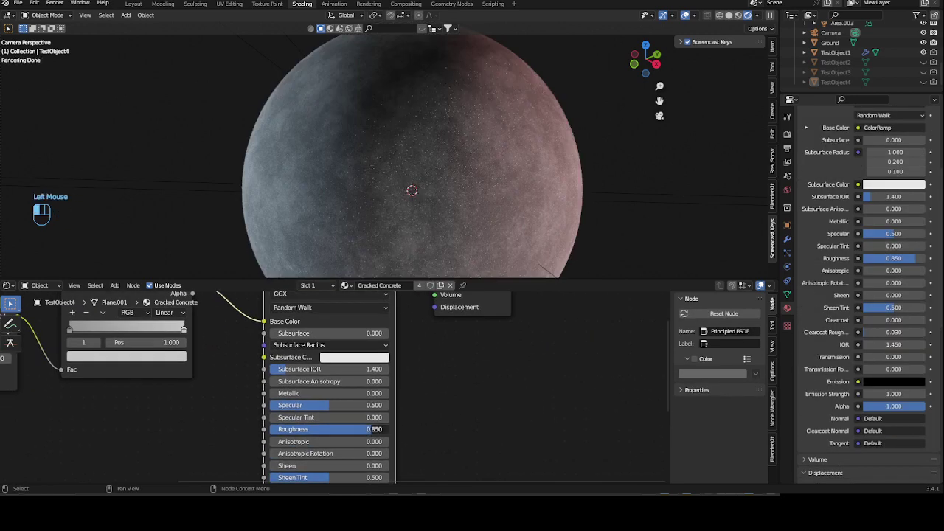
{"action": "left_click", "coordinate": [504, 390]}
Step: Add a texture coordinate setup to the Musgrave Texture and delete its Mapping node
{"action": "middle_click_drag", "start_coordinate": [234, 369], "coordinate": [230, 419], "text": "ctrl"}
{"action": "middle_click_drag", "start_coordinate": [159, 414], "coordinate": [302, 413]}
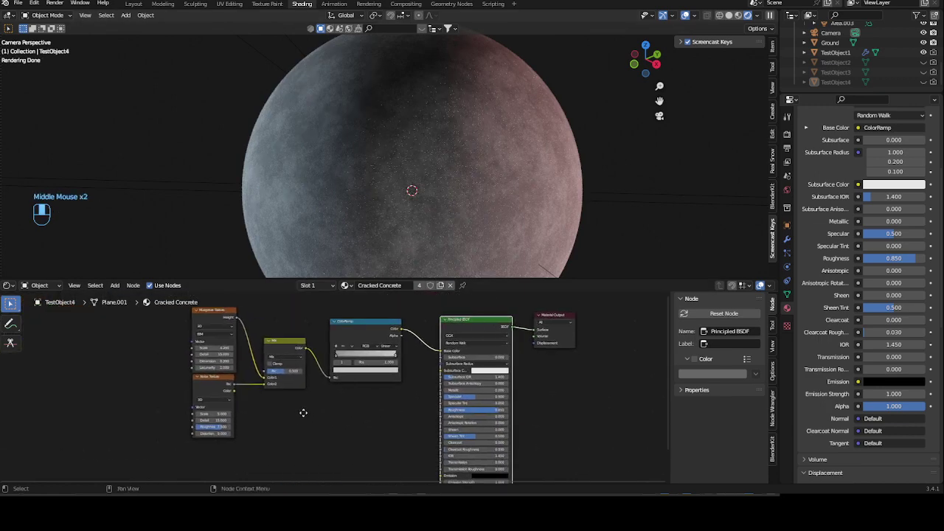
{"action": "left_click", "coordinate": [214, 315]}
{"action": "key", "text": "ctrl+t"}
{"action": "left_click", "coordinate": [158, 328]}
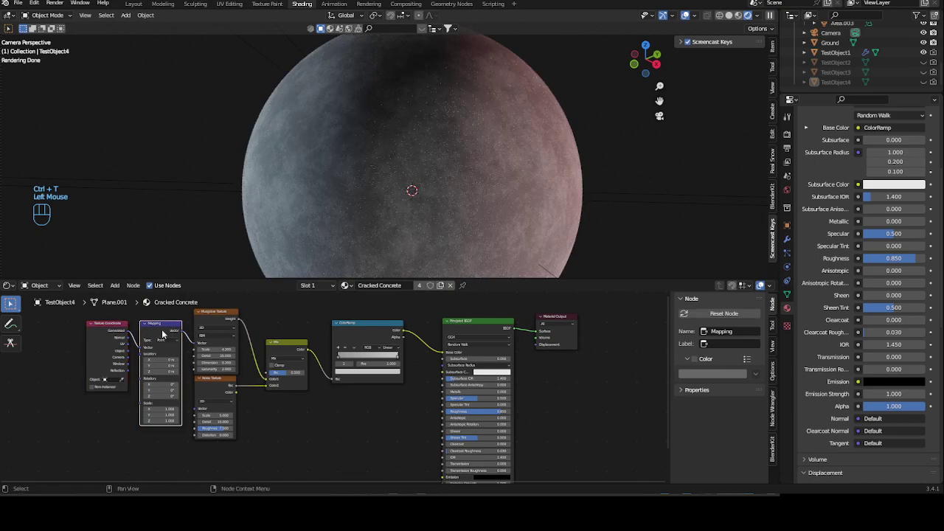
{"action": "key", "text": "Delete"}
Step: Place the Texture Coordinate node beside the textures and connect its Object output to both texture Vector inputs
{"action": "left_click_drag", "start_coordinate": [112, 326], "coordinate": [129, 341]}
{"action": "middle_click_drag", "start_coordinate": [129, 342], "coordinate": [127, 324], "text": "ctrl"}
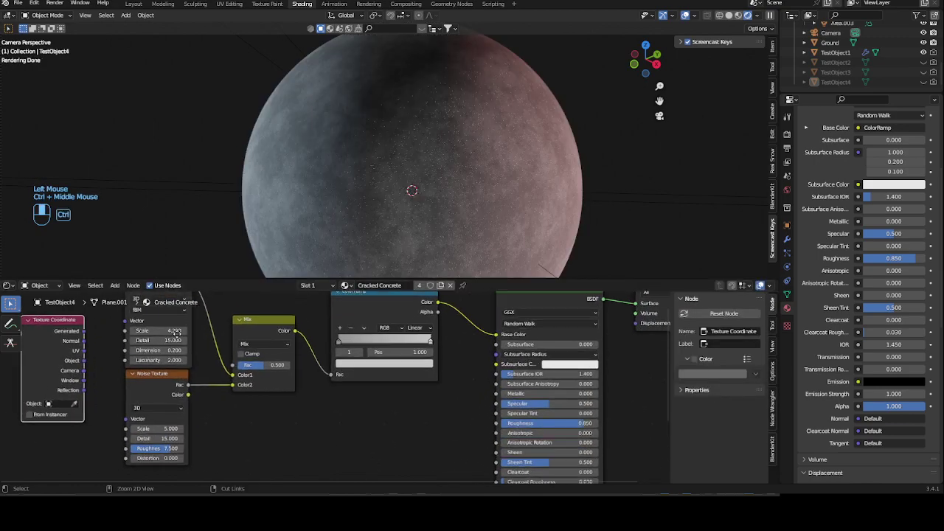
{"action": "left_click_drag", "start_coordinate": [107, 343], "coordinate": [128, 322]}
{"action": "left_click_drag", "start_coordinate": [84, 361], "coordinate": [125, 419]}
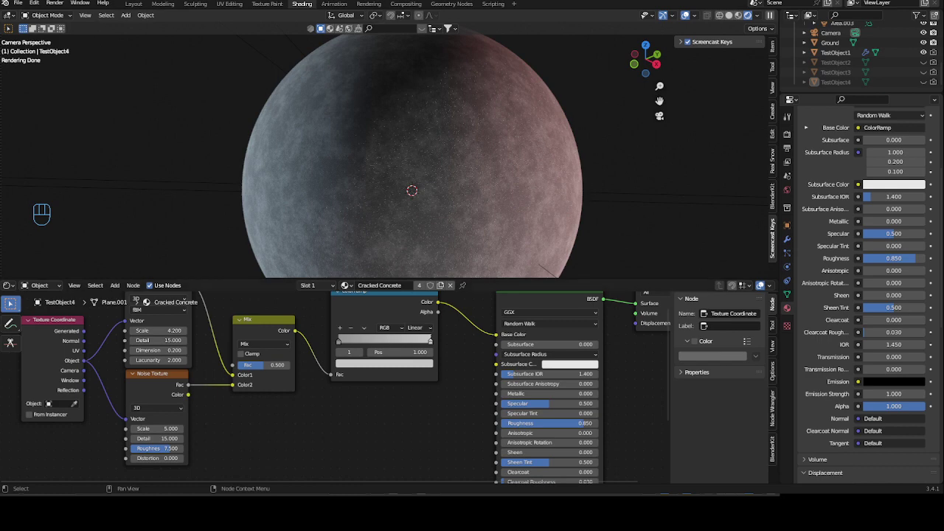
Step: Move the whole texture group, from Texture Coordinate to ColorRamp, up and away from the Principled BSDF
{"action": "middle_click_drag", "start_coordinate": [126, 418], "coordinate": [230, 404], "text": "ctrl"}
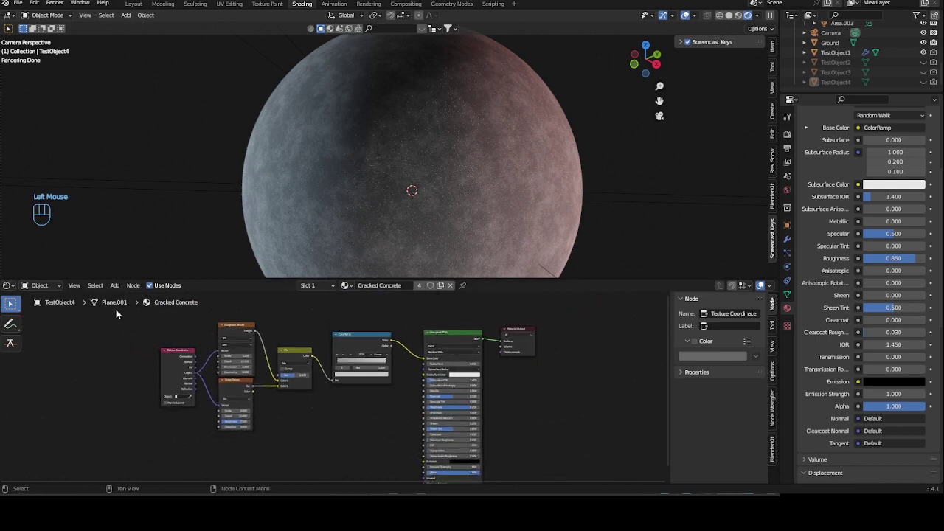
{"action": "left_click_drag", "start_coordinate": [131, 321], "coordinate": [370, 448]}
{"action": "mouse_move", "coordinate": [370, 340]}
{"action": "left_mouse_down"}
{"action": "mouse_move", "coordinate": [311, 303]}
{"action": "mouse_move", "coordinate": [364, 282]}
{"action": "mouse_move", "coordinate": [351, 336]}
{"action": "left_mouse_up"}
{"action": "middle_click_drag", "start_coordinate": [338, 450], "coordinate": [341, 390]}
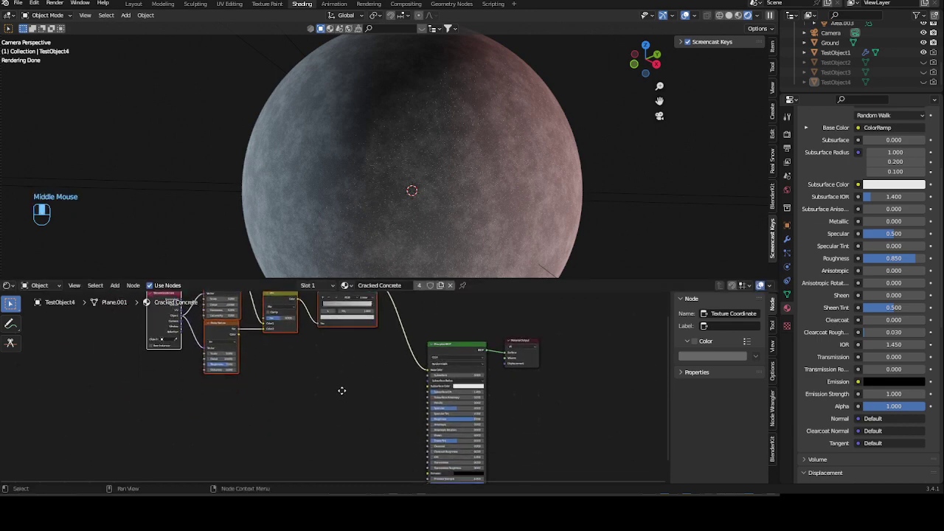
{"action": "middle_click_drag", "start_coordinate": [327, 427], "coordinate": [331, 368]}
{"action": "middle_click", "coordinate": [334, 352]}
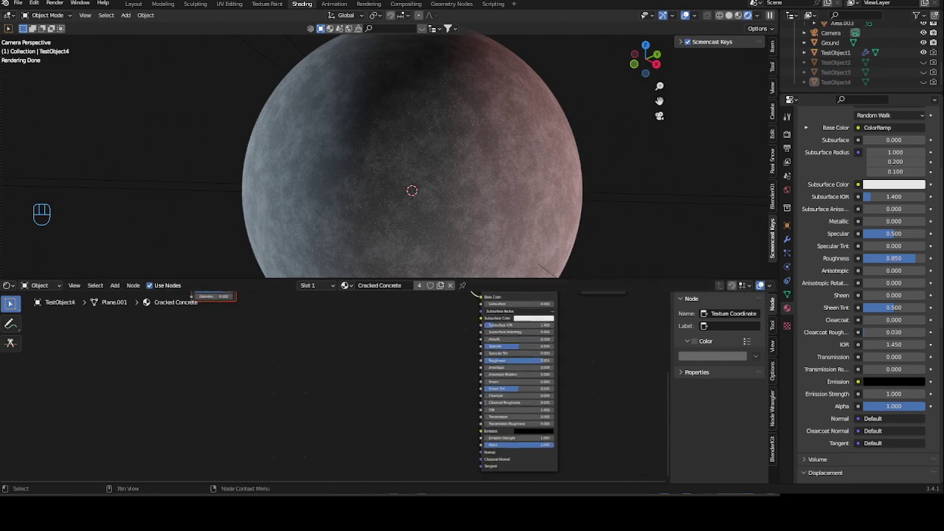
{"action": "middle_click_drag", "start_coordinate": [407, 372], "coordinate": [493, 420]}
{"action": "middle_click_drag", "start_coordinate": [371, 432], "coordinate": [362, 407], "text": "ctrl"}
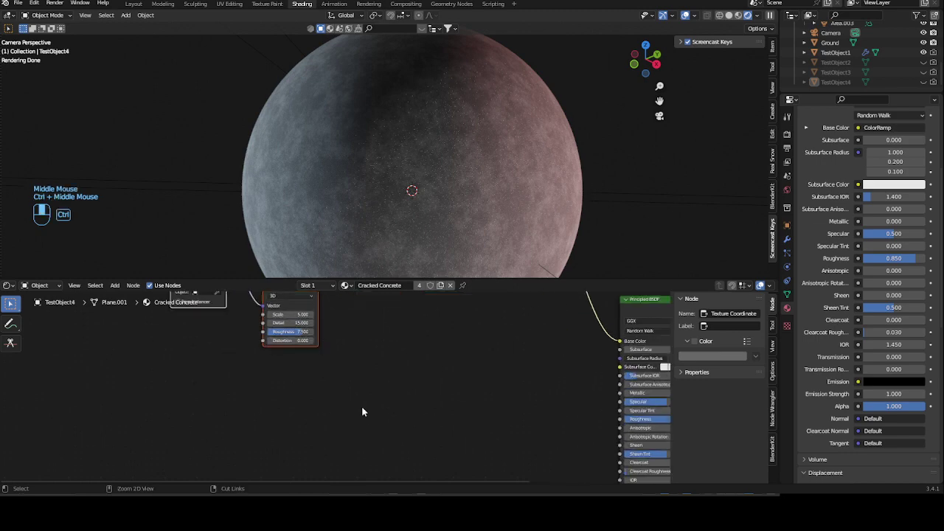
{"action": "left_click", "coordinate": [360, 376]}
{"action": "middle_click_drag", "start_coordinate": [352, 374], "coordinate": [359, 351]}
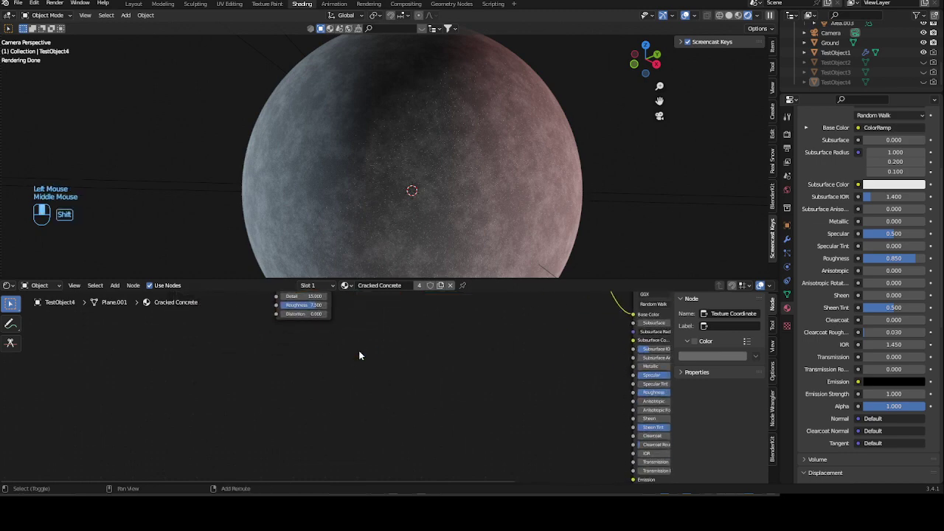
Step: Add a Musgrave Texture below the existing texture nodes and duplicate it twice to form a column of three
{"action": "key", "text": "shift+a"}
{"action": "type", "text": "mus"}
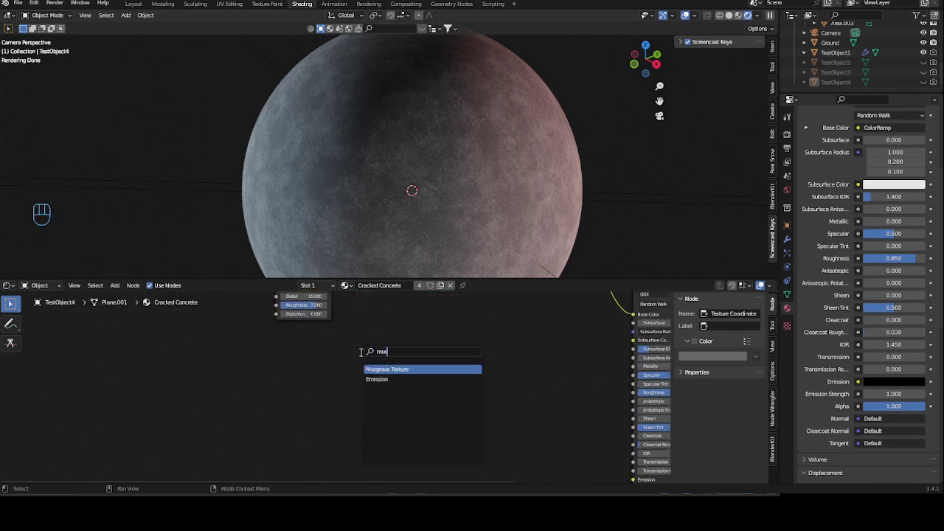
{"action": "key", "text": "Return"}
{"action": "left_click", "coordinate": [327, 369]}
{"action": "key", "text": "shift+d"}
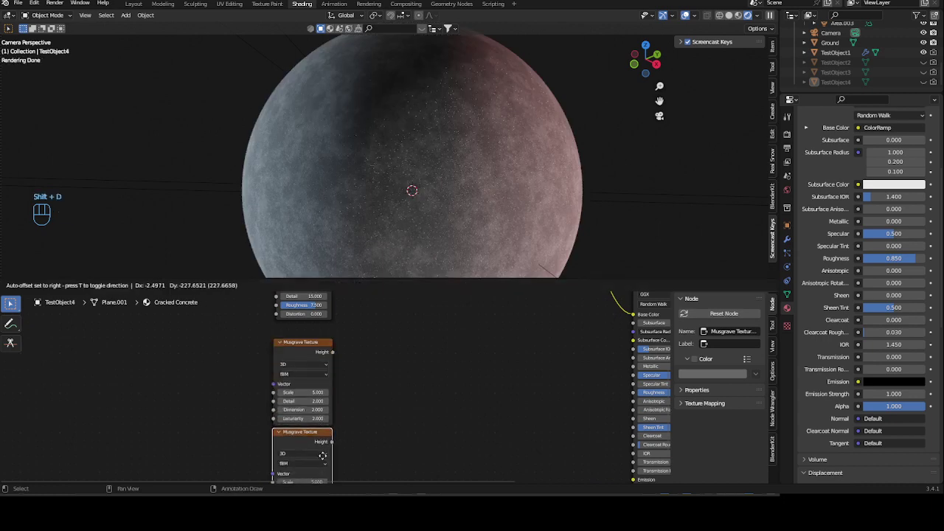
{"action": "left_click", "coordinate": [322, 456]}
{"action": "middle_click_drag", "start_coordinate": [439, 438], "coordinate": [454, 341]}
{"action": "key", "text": "shift+d"}
{"action": "left_click", "coordinate": [451, 435]}
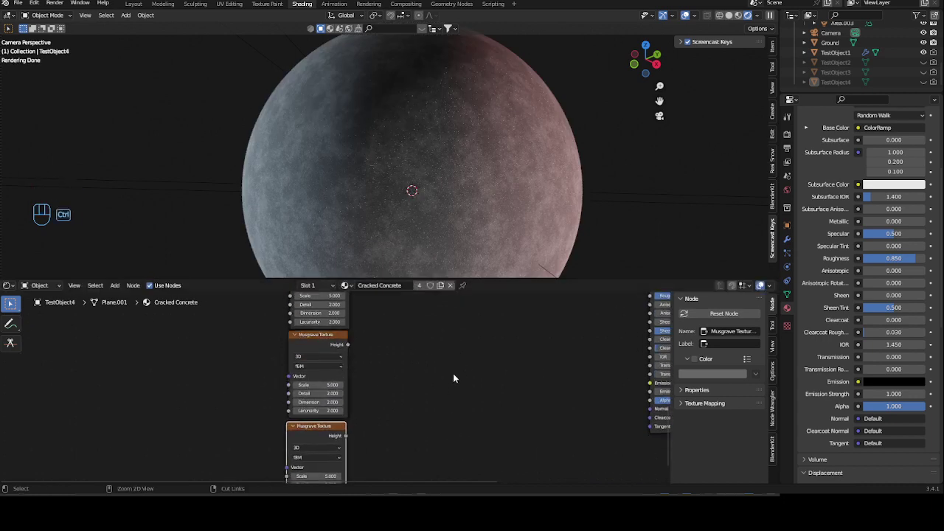
Step: Select the three new Musgrave Texture nodes and move them together farther away from the Principled BSDF
{"action": "middle_click_drag", "start_coordinate": [453, 374], "coordinate": [442, 447], "text": "ctrl"}
{"action": "left_click", "coordinate": [369, 449]}
{"action": "left_click_drag", "start_coordinate": [257, 305], "coordinate": [372, 451]}
{"action": "left_click_drag", "start_coordinate": [322, 319], "coordinate": [272, 340]}
Step: Add a texture coordinate setup to the middle Musgrave Texture, delete its Mapping node and move Texture Coordinate closer
{"action": "middle_click_drag", "start_coordinate": [346, 406], "coordinate": [264, 386], "text": "ctrl"}
{"action": "left_click", "coordinate": [267, 390]}
{"action": "key", "text": "ctrl+t"}
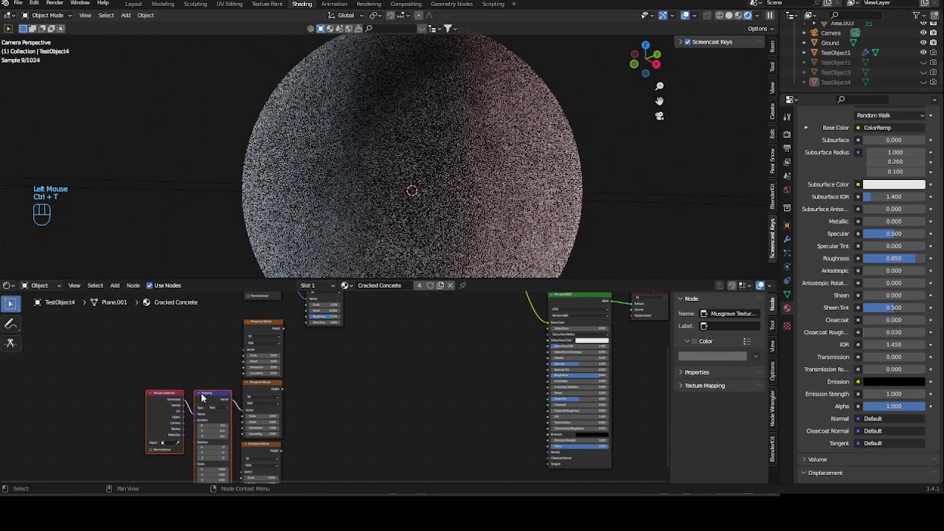
{"action": "left_click", "coordinate": [211, 394]}
{"action": "key", "text": "Delete"}
{"action": "left_click_drag", "start_coordinate": [161, 393], "coordinate": [186, 392]}
Step: Connect the Texture Coordinate's Object output to the Vector inputs of all three Musgrave Textures
{"action": "middle_click_drag", "start_coordinate": [186, 393], "coordinate": [348, 355], "text": "ctrl"}
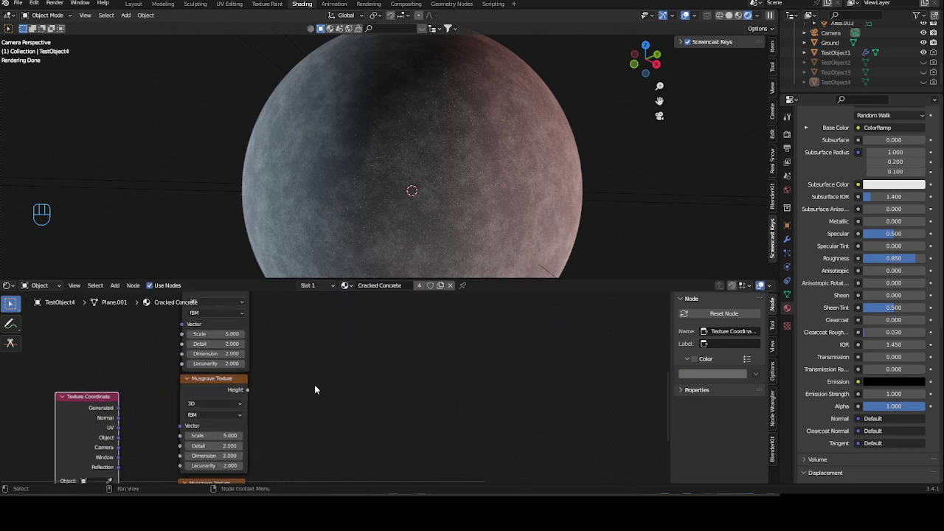
{"action": "middle_click_drag", "start_coordinate": [317, 388], "coordinate": [378, 341]}
{"action": "left_click_drag", "start_coordinate": [194, 390], "coordinate": [254, 378]}
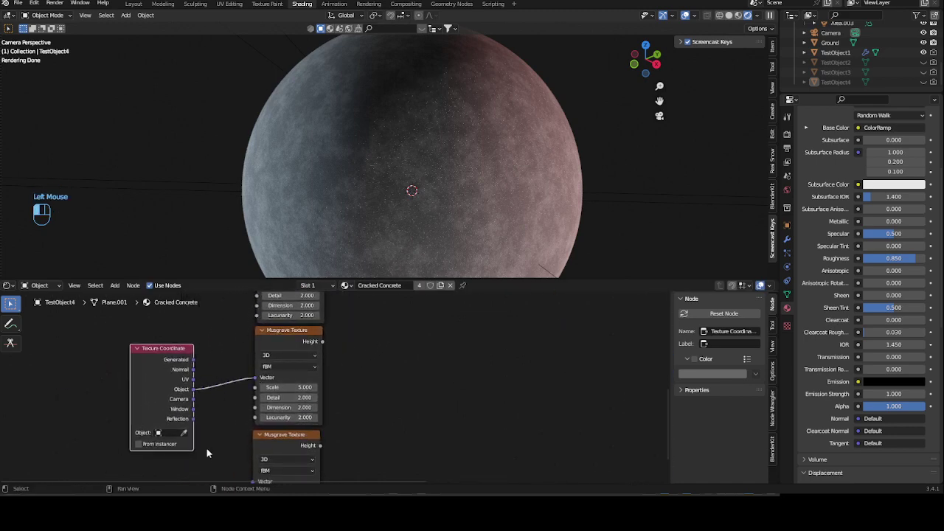
{"action": "left_click_drag", "start_coordinate": [192, 390], "coordinate": [253, 445]}
{"action": "middle_click_drag", "start_coordinate": [392, 339], "coordinate": [395, 405]}
{"action": "left_click_drag", "start_coordinate": [198, 419], "coordinate": [258, 321]}
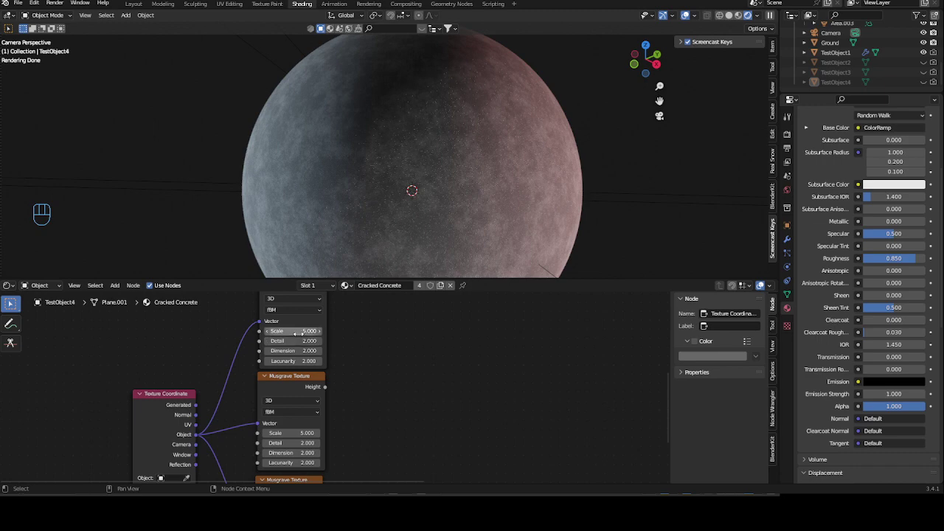
Step: Preview the upper Musgrave Texture on the sphere and set its Scale to 14, Detail to 15 and Dimension to 0.2
{"action": "left_click_drag", "start_coordinate": [302, 335], "coordinate": [394, 351]}
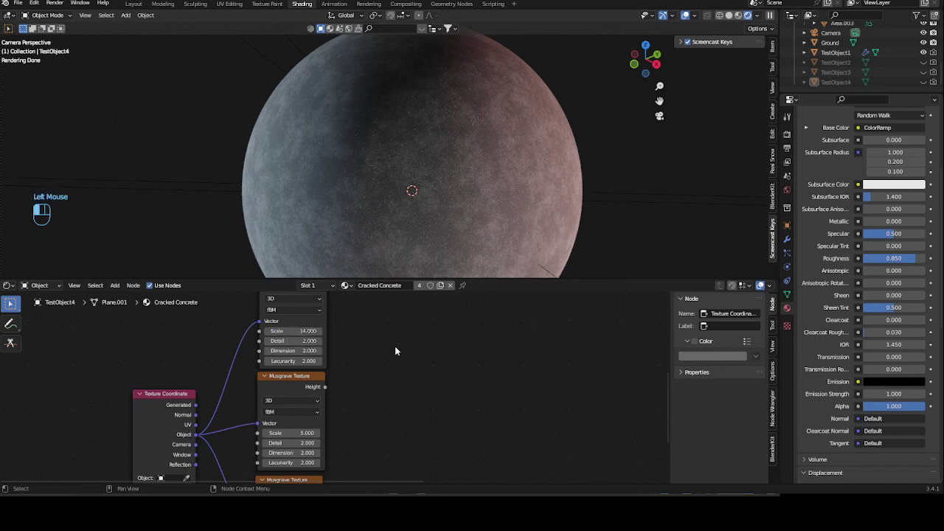
{"action": "left_click", "coordinate": [322, 352], "text": "ctrl+shift"}
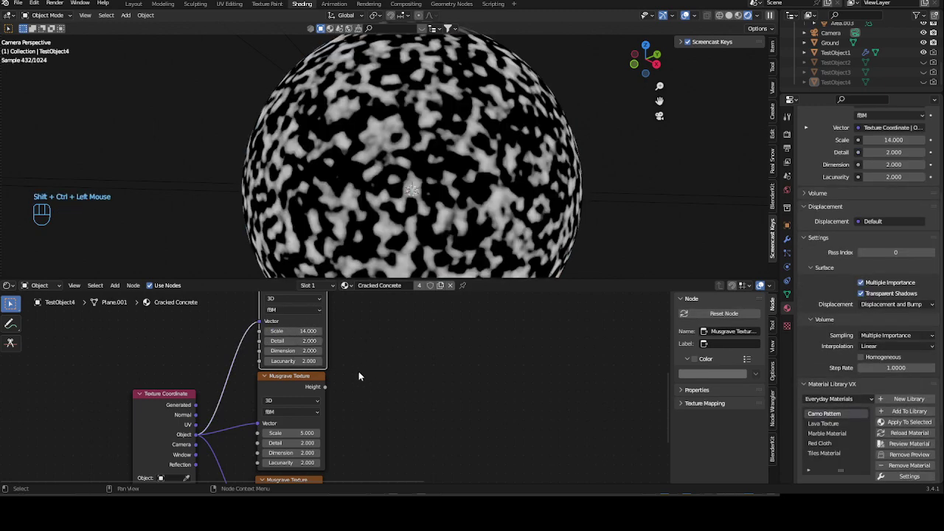
{"action": "mouse_move", "coordinate": [294, 341]}
{"action": "left_mouse_down"}
{"action": "mouse_move", "coordinate": [318, 341]}
{"action": "mouse_move", "coordinate": [300, 350]}
{"action": "left_mouse_up"}
{"action": "type", "text": "0.2"}
{"action": "key", "text": "Return"}
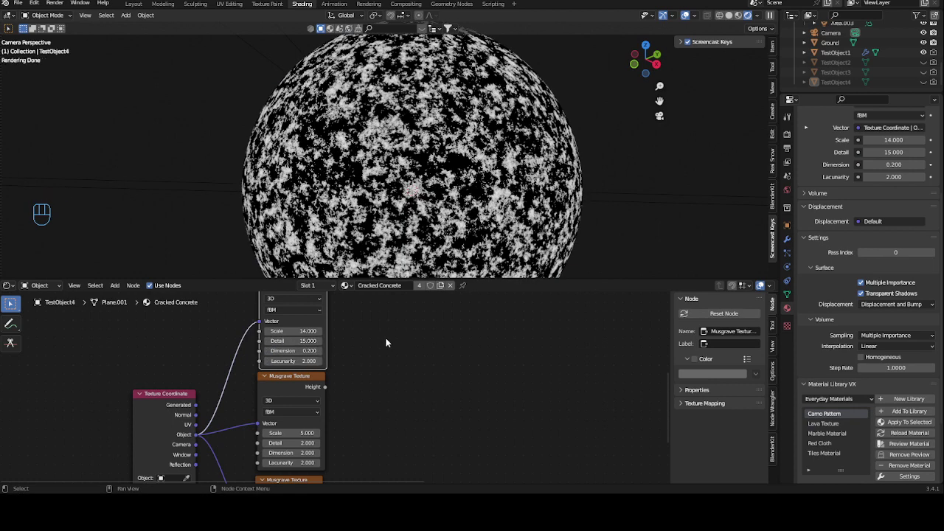
Step: Switch the middle and lower Musgrave Textures to 4D, shifting the lower node down to clear the overlap
{"action": "middle_click_drag", "start_coordinate": [385, 343], "coordinate": [424, 323]}
{"action": "left_click", "coordinate": [317, 322]}
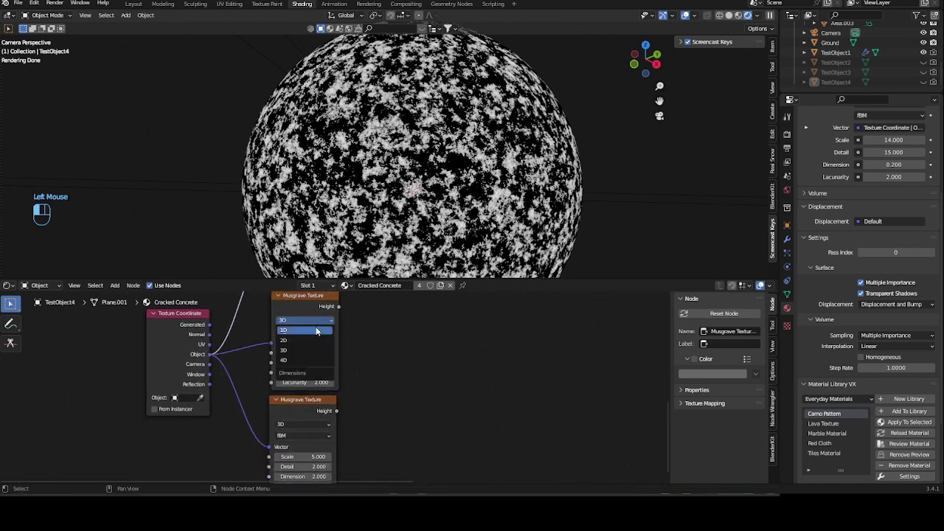
{"action": "left_click", "coordinate": [307, 360]}
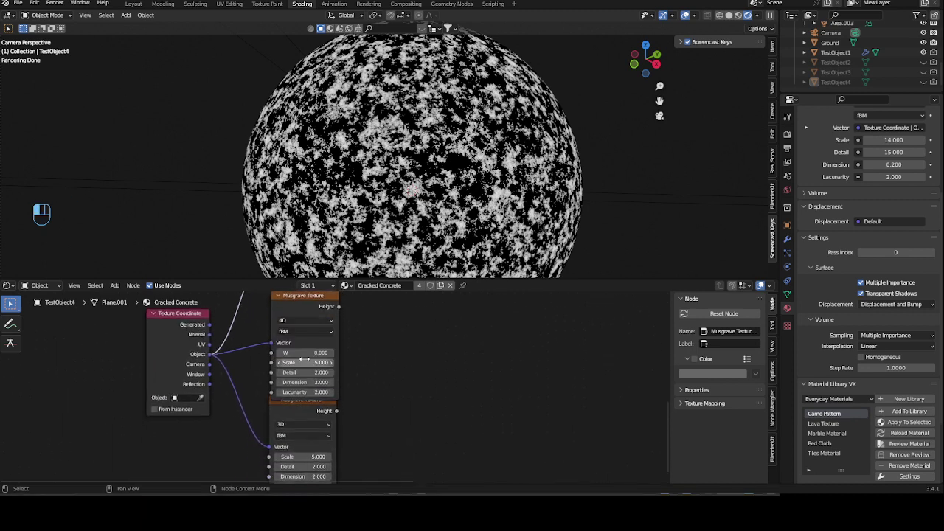
{"action": "left_click", "coordinate": [311, 405]}
{"action": "left_click_drag", "start_coordinate": [311, 405], "coordinate": [310, 410]}
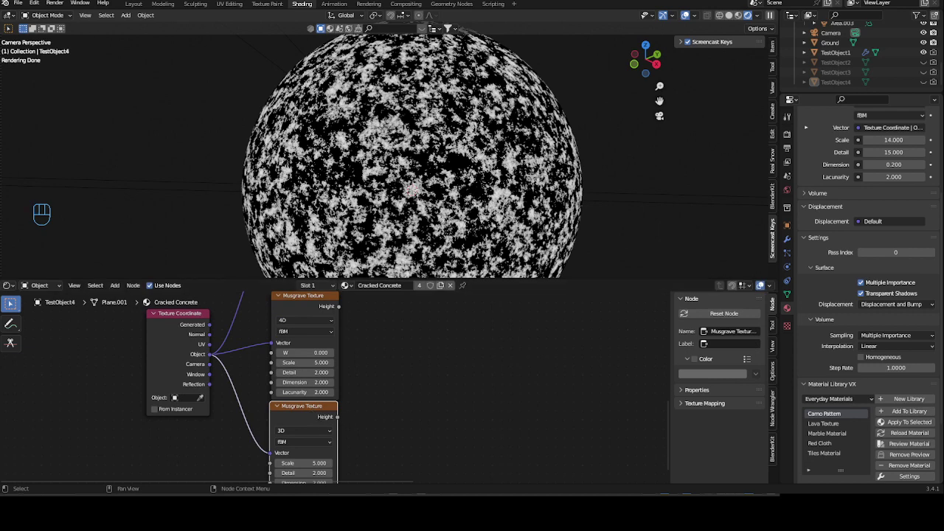
{"action": "left_click", "coordinate": [304, 430]}
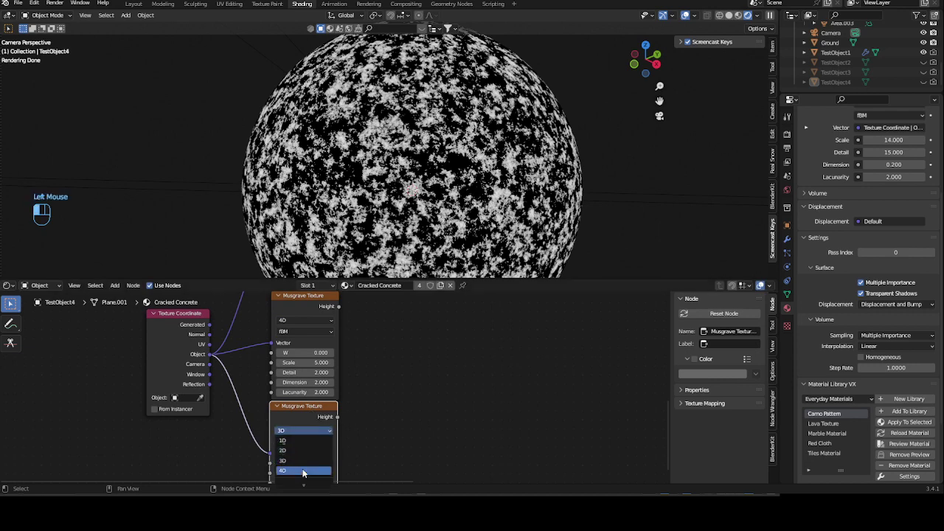
{"action": "left_click", "coordinate": [303, 467]}
Step: Preview the middle Musgrave Texture and set its Scale to 10.5 and Detail to 15
{"action": "middle_click_drag", "start_coordinate": [450, 445], "coordinate": [449, 421]}
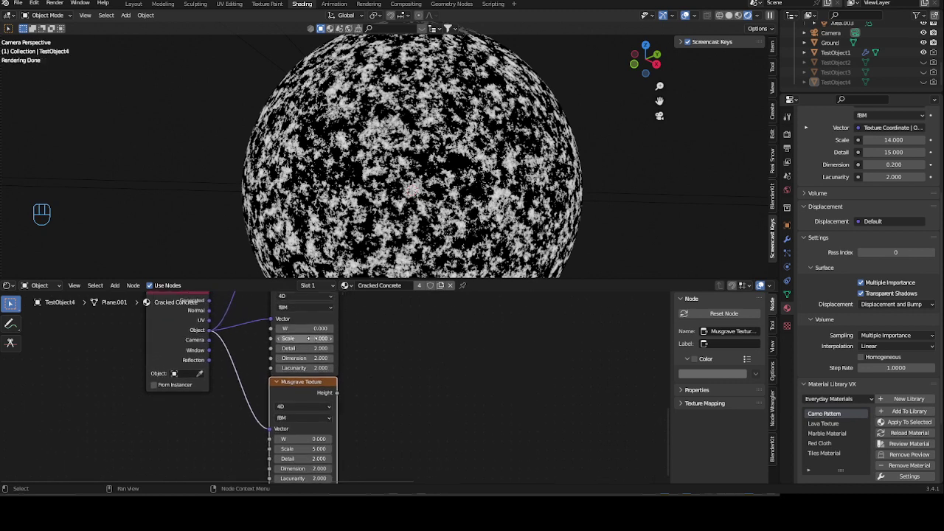
{"action": "left_click_drag", "start_coordinate": [308, 338], "coordinate": [317, 338]}
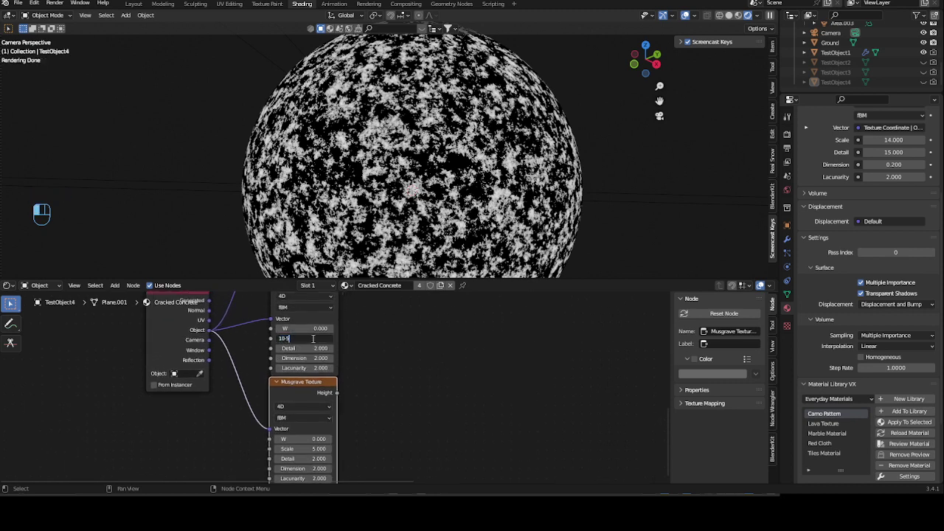
{"action": "key", "text": "Return"}
{"action": "left_click", "coordinate": [315, 320]}
{"action": "left_click", "coordinate": [314, 320], "text": "ctrl+shift"}
{"action": "left_click", "coordinate": [306, 338]}
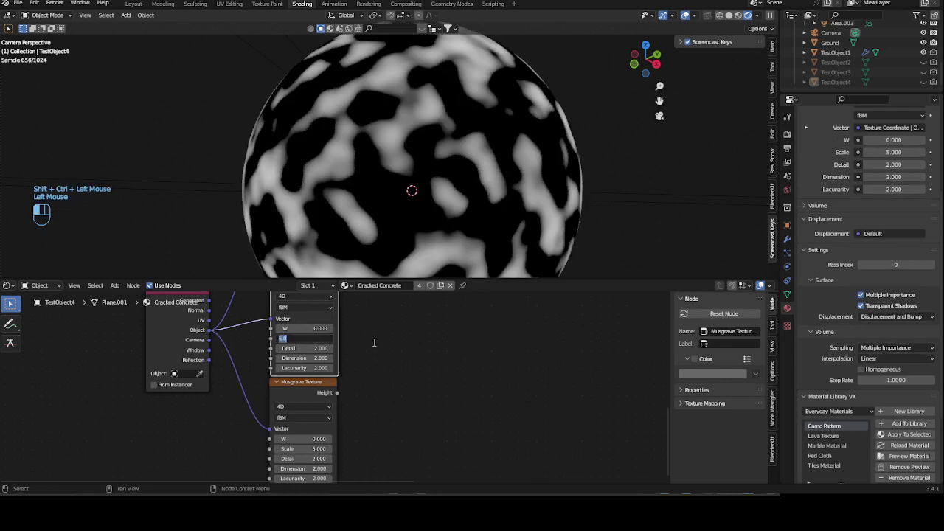
{"action": "type", "text": "10.5"}
{"action": "key", "text": "Return"}
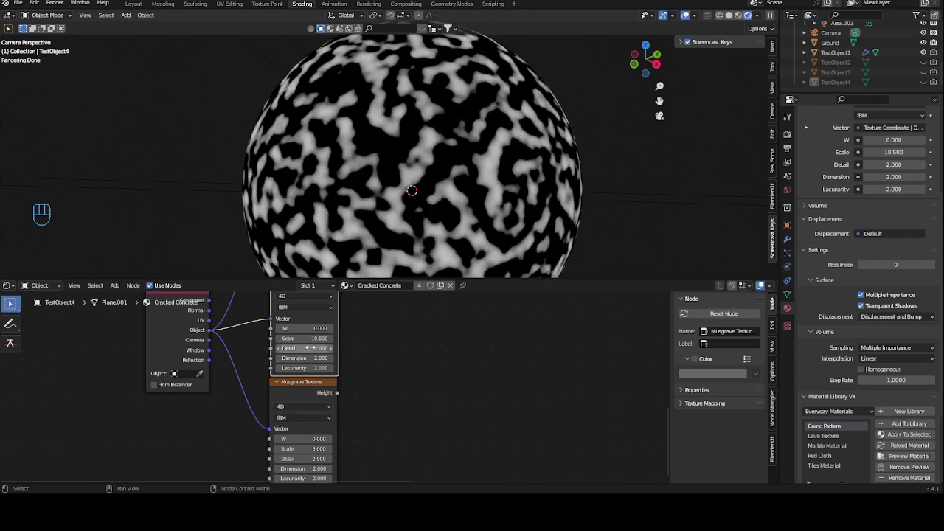
{"action": "left_click_drag", "start_coordinate": [315, 349], "coordinate": [347, 349]}
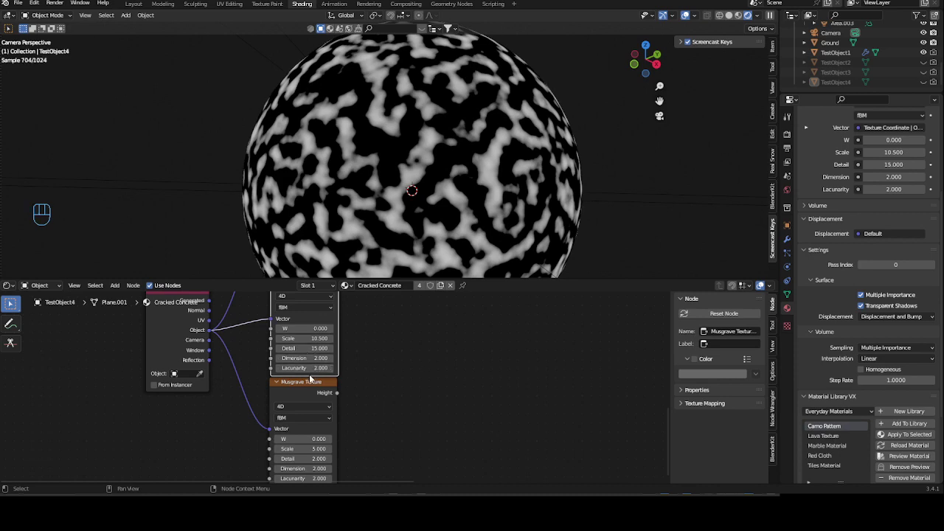
Step: Move the lower Musgrave Texture slightly down and set its W value to 2
{"action": "middle_click_drag", "start_coordinate": [411, 382], "coordinate": [405, 386]}
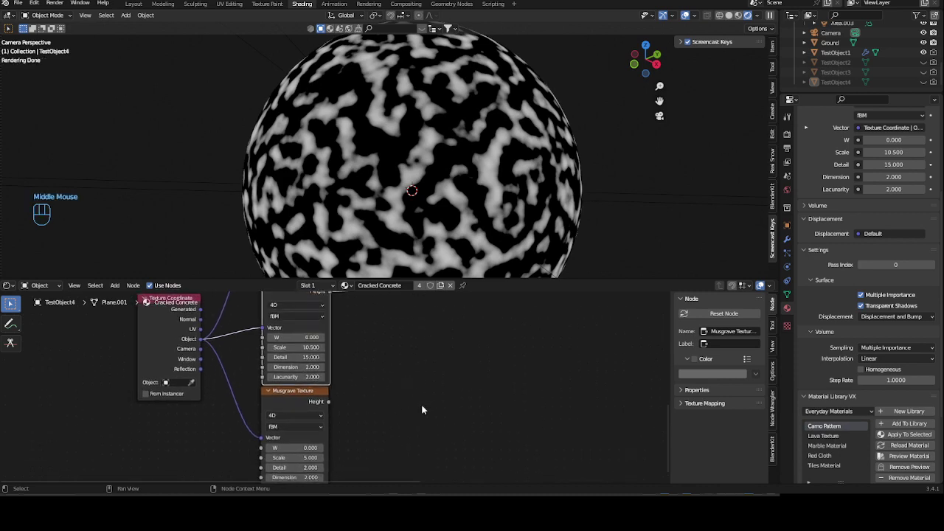
{"action": "middle_click_drag", "start_coordinate": [435, 413], "coordinate": [446, 366]}
{"action": "middle_click_drag", "start_coordinate": [378, 372], "coordinate": [377, 390]}
{"action": "left_click_drag", "start_coordinate": [302, 356], "coordinate": [302, 360]}
{"action": "left_click", "coordinate": [314, 410]}
{"action": "type", "text": "2"}
{"action": "key", "text": "Return"}
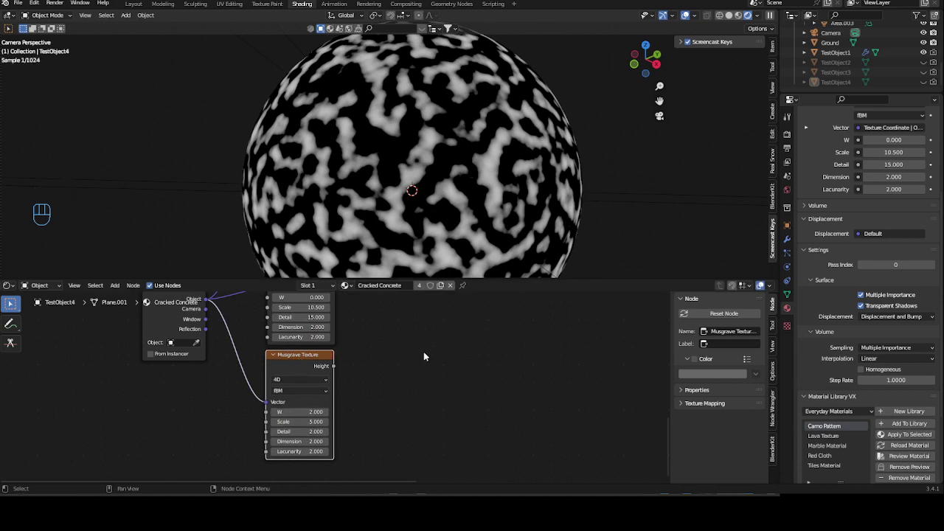
Step: Set the middle Musgrave Texture's W value to 1.5
{"action": "middle_click_drag", "start_coordinate": [423, 351], "coordinate": [422, 411]}
{"action": "left_click", "coordinate": [294, 357]}
{"action": "type", "text": "1"}
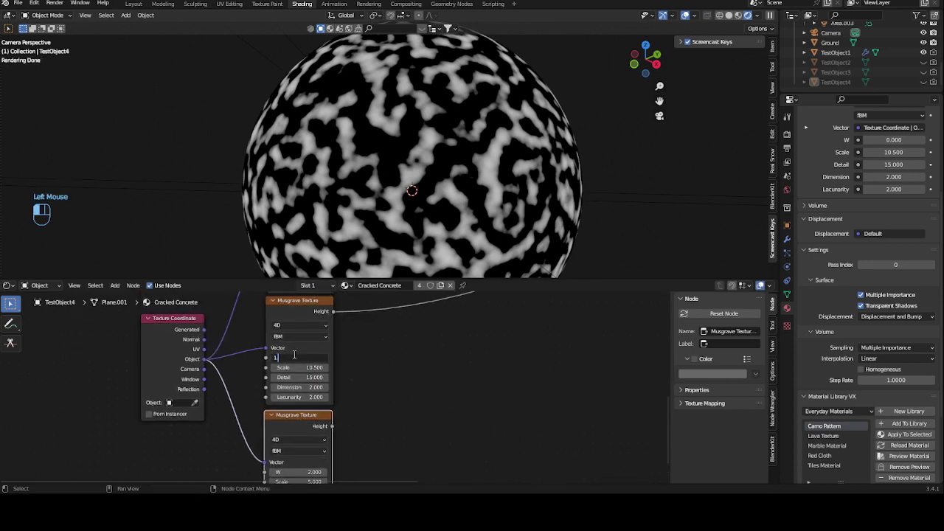
{"action": "type", "text": ".5"}
{"action": "key", "text": "Return"}
Step: Preview the lower Musgrave Texture and set its Scale to 4, Detail to 15 and Dimension to 1
{"action": "middle_click_drag", "start_coordinate": [405, 422], "coordinate": [417, 348]}
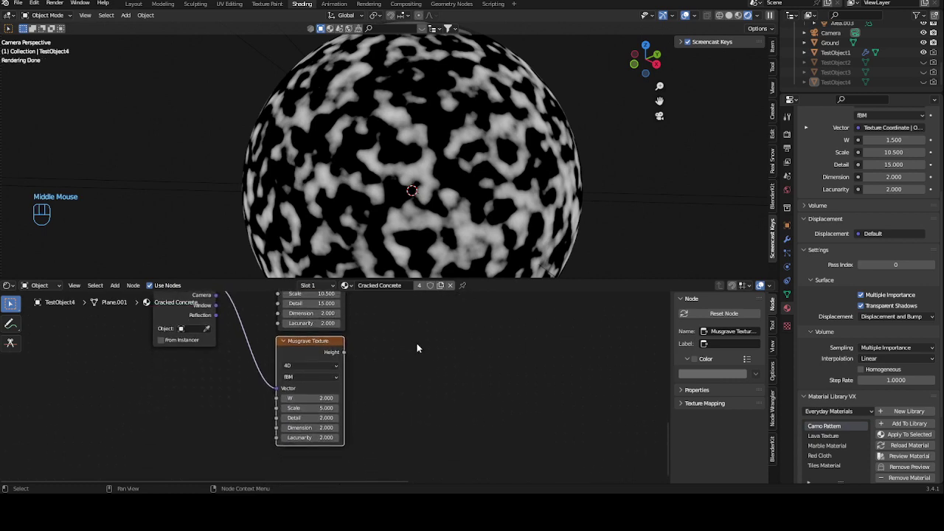
{"action": "left_click", "coordinate": [325, 408]}
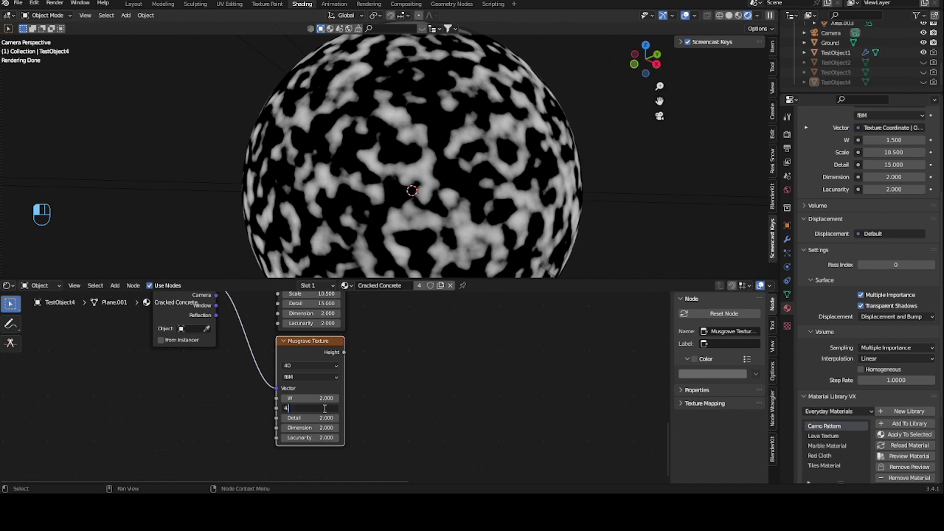
{"action": "type", "text": "4"}
{"action": "key", "text": "Return"}
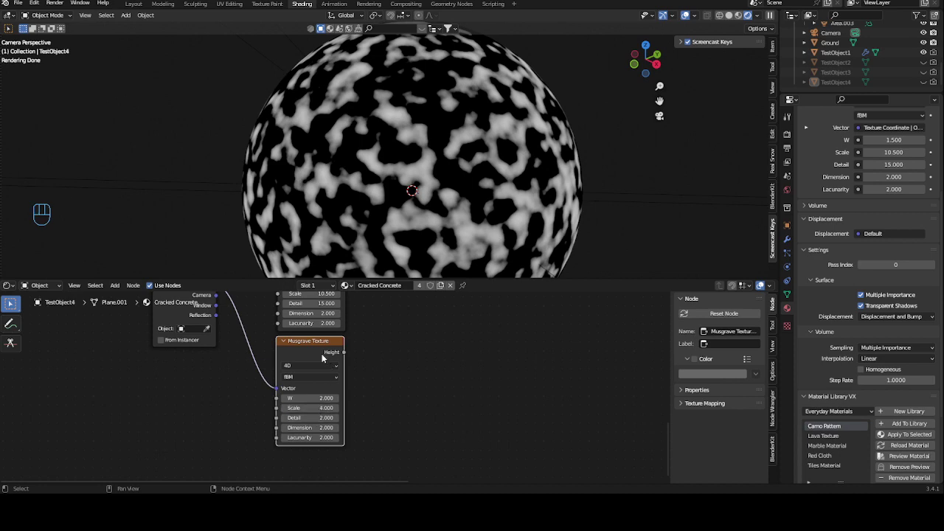
{"action": "left_click", "coordinate": [320, 352], "text": "ctrl+shift"}
{"action": "middle_click_drag", "start_coordinate": [379, 373], "coordinate": [422, 396], "text": "ctrl"}
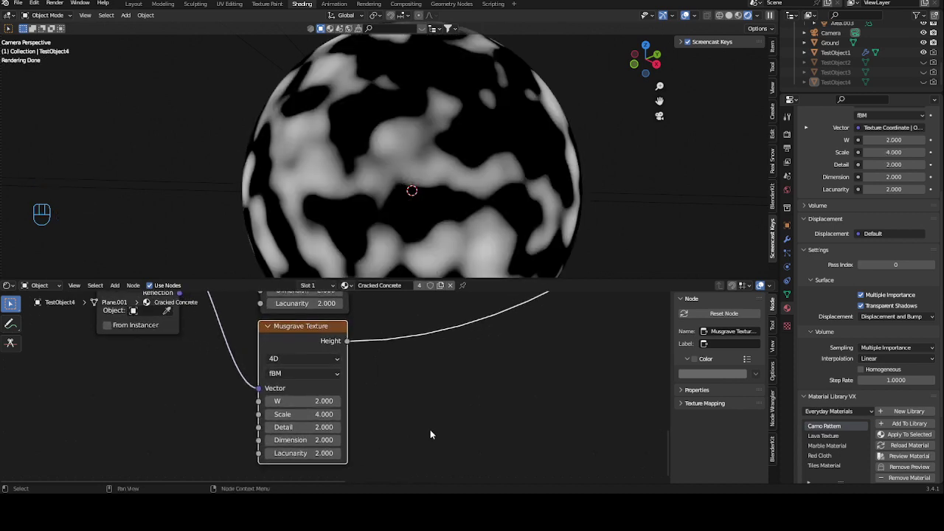
{"action": "mouse_move", "coordinate": [294, 427]}
{"action": "left_mouse_down"}
{"action": "mouse_move", "coordinate": [324, 427]}
{"action": "mouse_move", "coordinate": [310, 428]}
{"action": "left_mouse_up"}
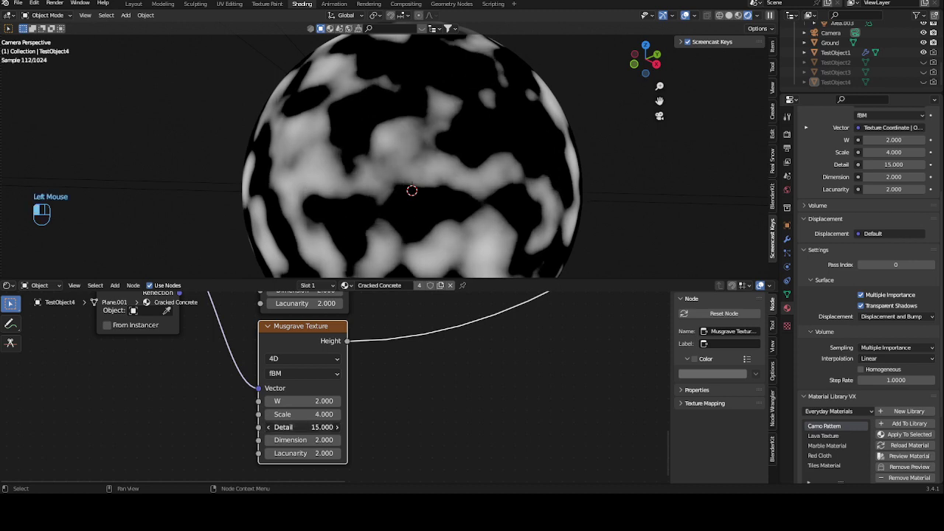
{"action": "left_click", "coordinate": [310, 439]}
{"action": "type", "text": "1"}
{"action": "left_click", "coordinate": [464, 423]}
Step: Set the middle Musgrave Texture's Dimension to 1 and preview that node on the sphere
{"action": "middle_click_drag", "start_coordinate": [457, 353], "coordinate": [453, 404]}
{"action": "left_click_drag", "start_coordinate": [302, 341], "coordinate": [287, 340]}
{"action": "middle_click_drag", "start_coordinate": [422, 330], "coordinate": [415, 366], "text": "ctrl"}
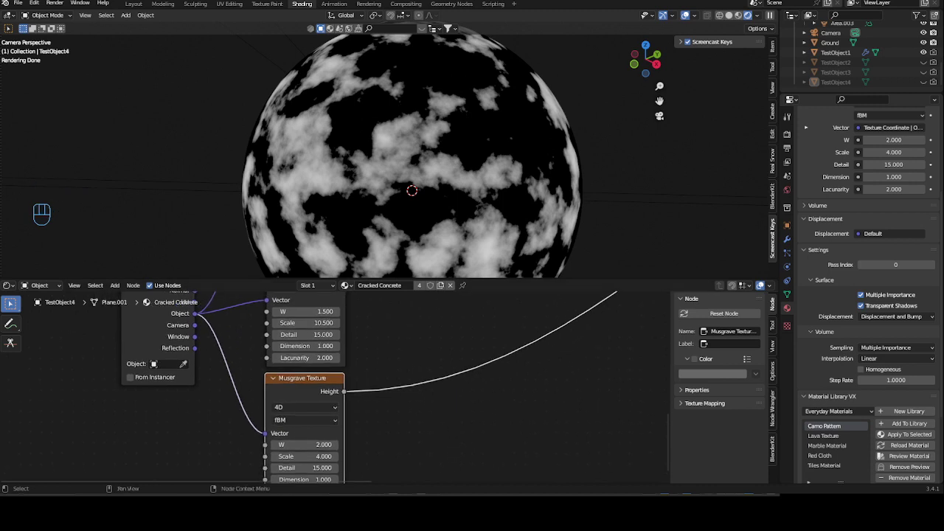
{"action": "middle_click_drag", "start_coordinate": [465, 295], "coordinate": [446, 361]}
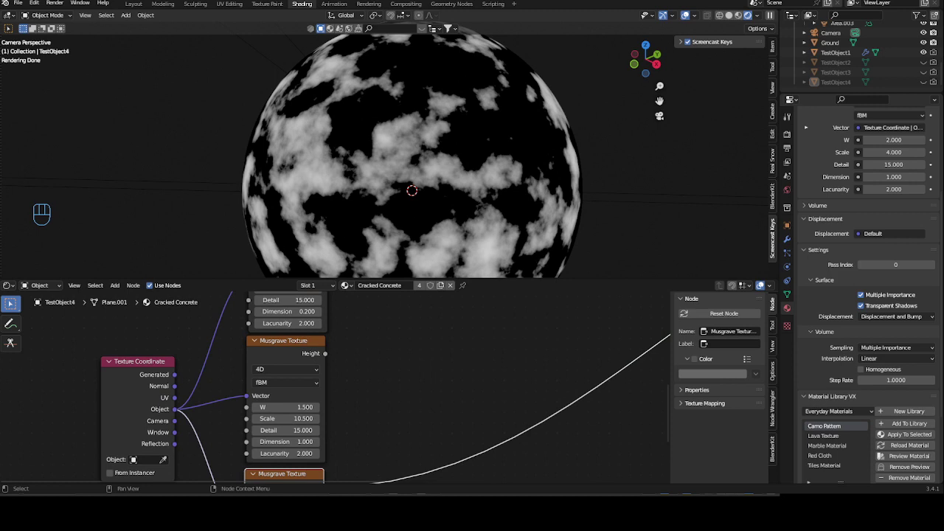
{"action": "left_click", "coordinate": [282, 344]}
{"action": "left_click", "coordinate": [282, 344], "text": "ctrl+shift"}
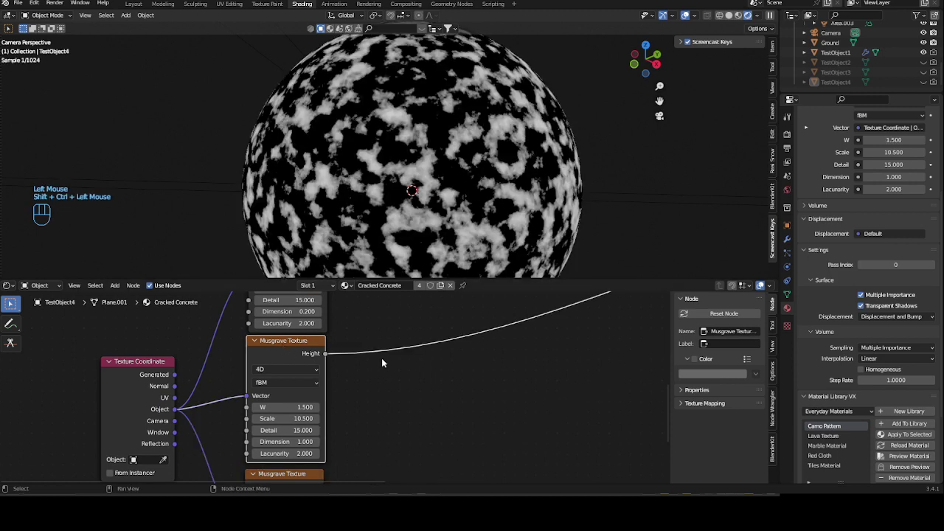
Step: Add a ColorRamp and insert it into the preview link coming from the middle Musgrave Texture's Height output
{"action": "middle_click_drag", "start_coordinate": [391, 358], "coordinate": [395, 391], "text": "ctrl"}
{"action": "middle_click_drag", "start_coordinate": [393, 329], "coordinate": [396, 324], "text": "ctrl"}
{"action": "left_click", "coordinate": [402, 325]}
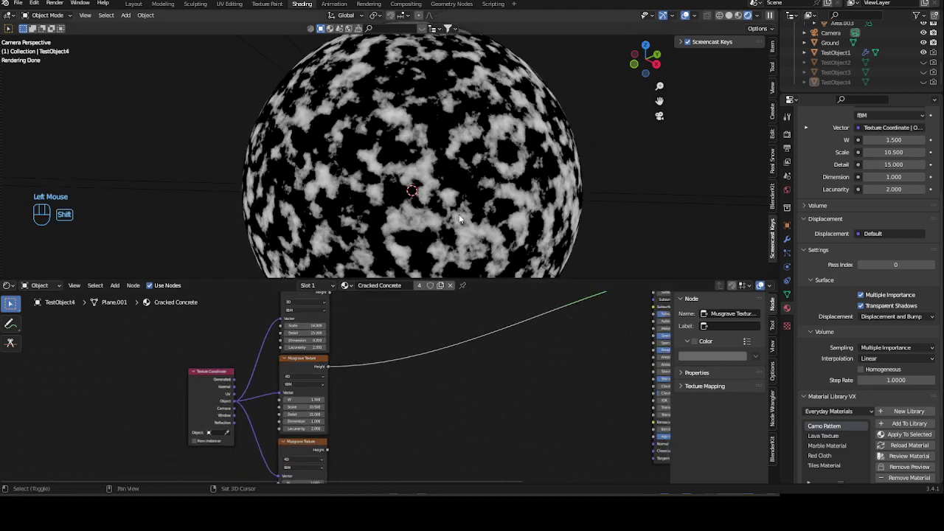
{"action": "key", "text": "shift+a"}
{"action": "left_click", "coordinate": [406, 325]}
{"action": "type", "text": "cu"}
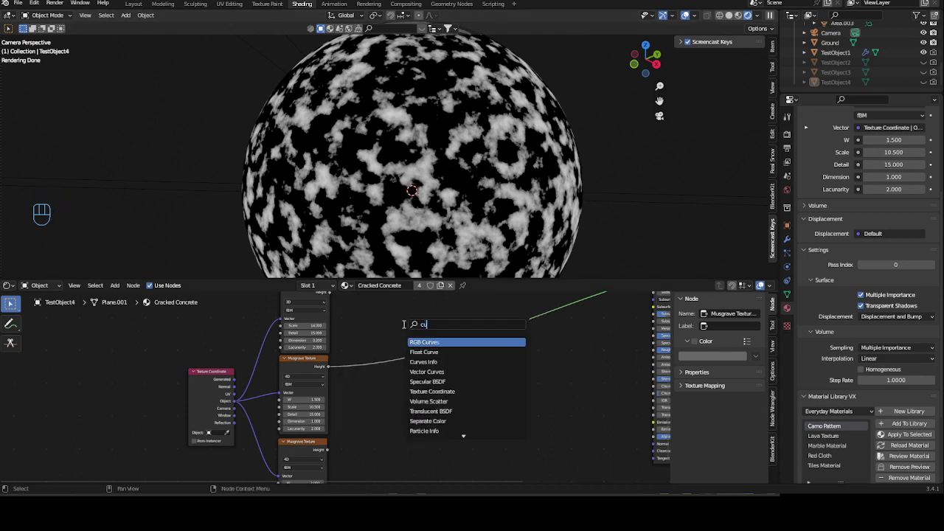
{"action": "type", "text": "ol"}
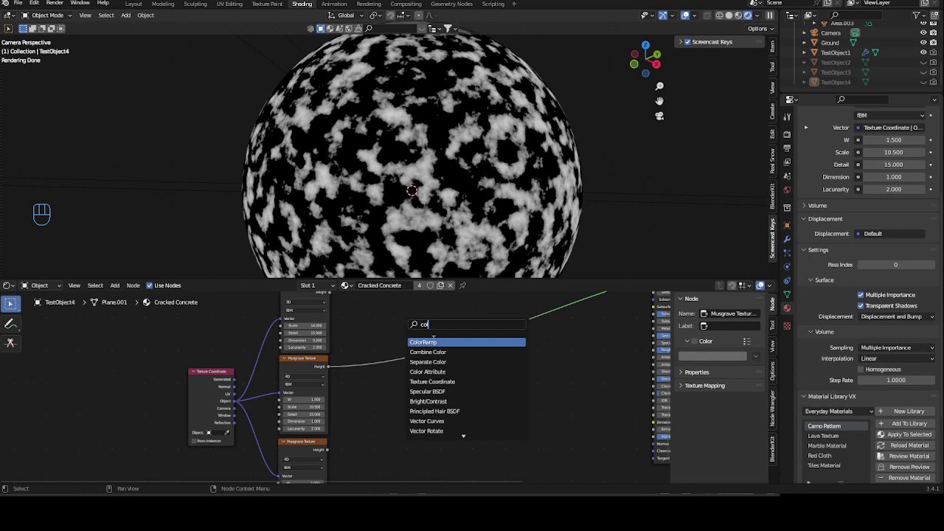
{"action": "left_click", "coordinate": [434, 342]}
{"action": "left_click", "coordinate": [374, 372]}
Step: Move the white stop of the new ColorRamp to position 0.150
{"action": "middle_click_drag", "start_coordinate": [506, 409], "coordinate": [505, 387], "text": "ctrl"}
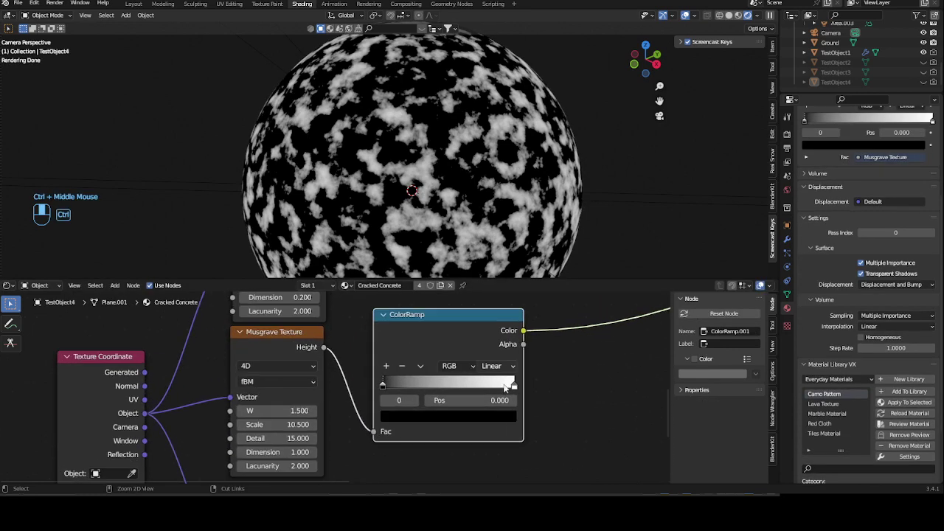
{"action": "left_click", "coordinate": [425, 387]}
{"action": "left_click_drag", "start_coordinate": [516, 389], "coordinate": [401, 385]}
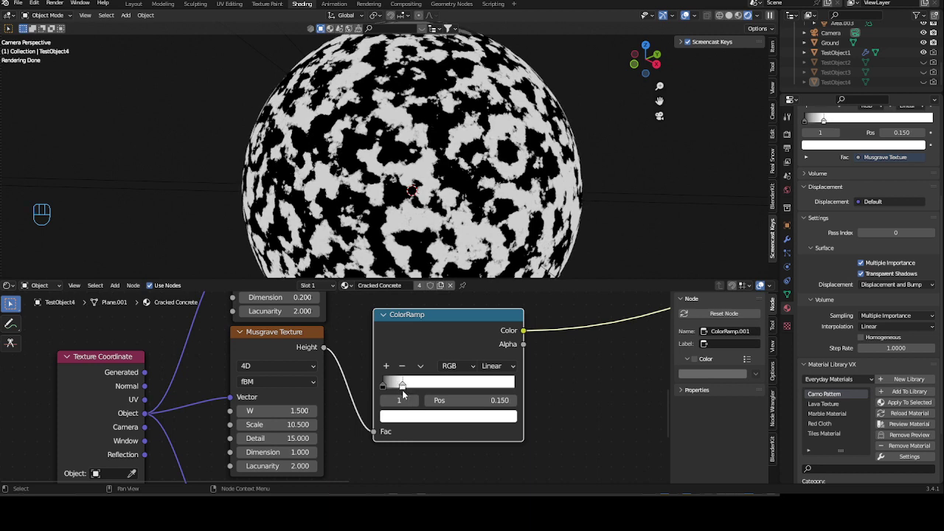
Step: Combine the upper Musgrave Texture (scale 14) with the new ColorRamp in a Mix node and place it beside the ColorRamp
{"action": "middle_click_drag", "start_coordinate": [439, 338], "coordinate": [426, 422]}
{"action": "middle_click_drag", "start_coordinate": [373, 324], "coordinate": [375, 375]}
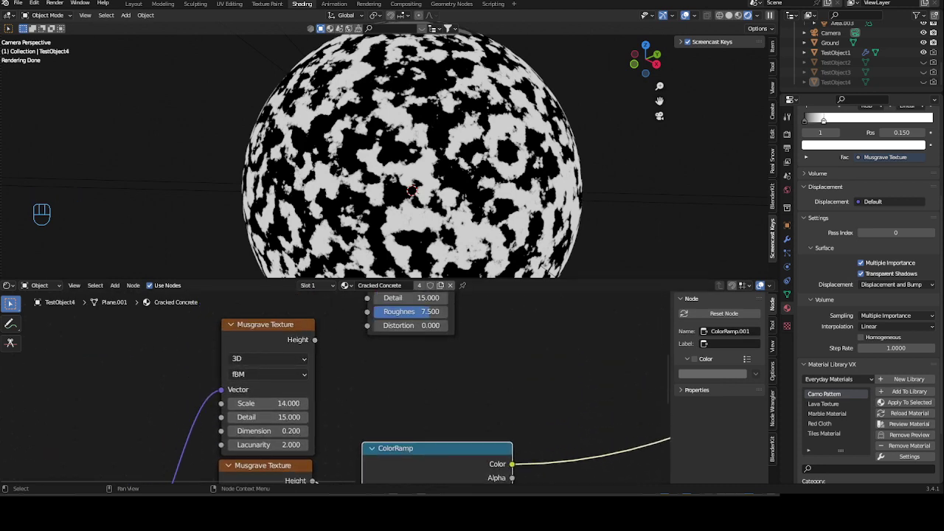
{"action": "left_click", "coordinate": [312, 341]}
{"action": "middle_click_drag", "start_coordinate": [499, 465], "coordinate": [402, 352], "text": "shift"}
{"action": "left_click", "coordinate": [402, 352], "text": "shift"}
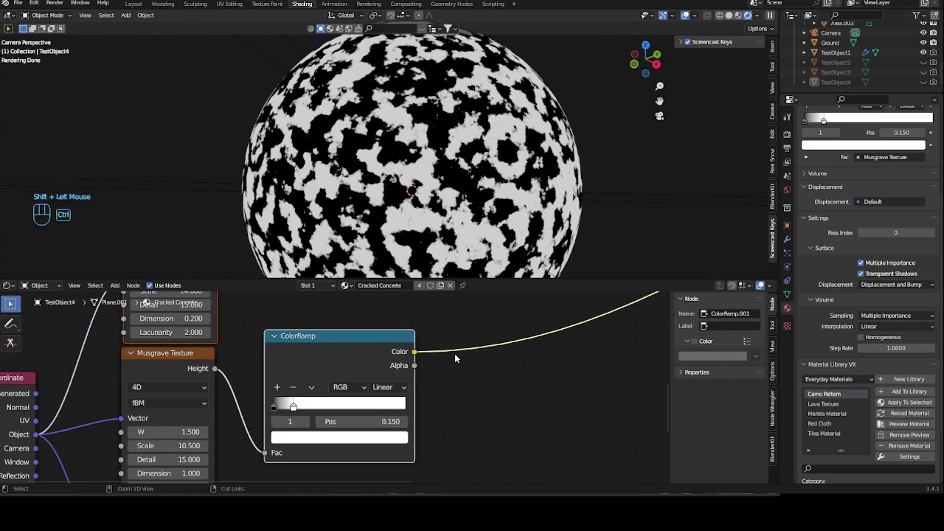
{"action": "key", "text": "ctrl+KP_0"}
{"action": "left_click", "coordinate": [470, 307]}
{"action": "left_click_drag", "start_coordinate": [509, 324], "coordinate": [526, 310]}
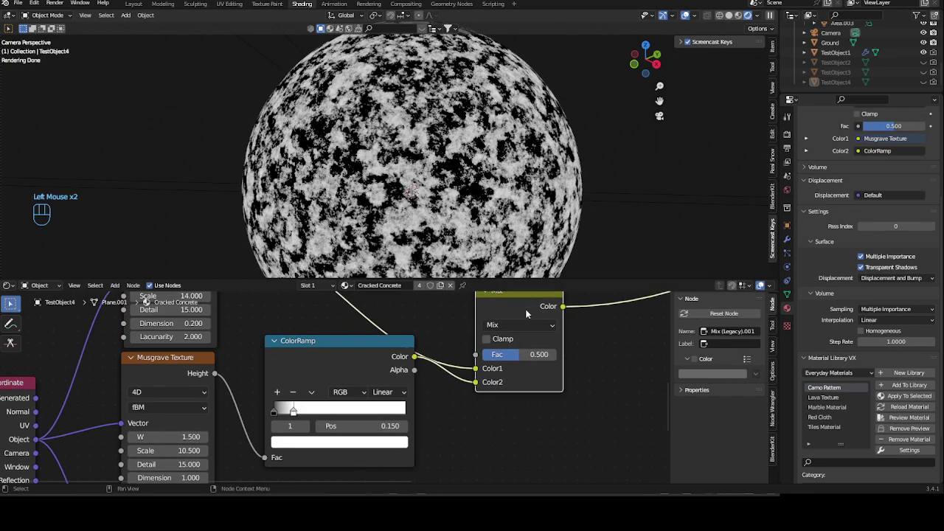
Step: Set the new Mix node's blending mode to Darken and its factor to 1.000
{"action": "left_click", "coordinate": [522, 328]}
{"action": "left_click", "coordinate": [506, 290]}
{"action": "left_click_drag", "start_coordinate": [519, 354], "coordinate": [563, 360]}
{"action": "middle_click_drag", "start_coordinate": [594, 410], "coordinate": [534, 410]}
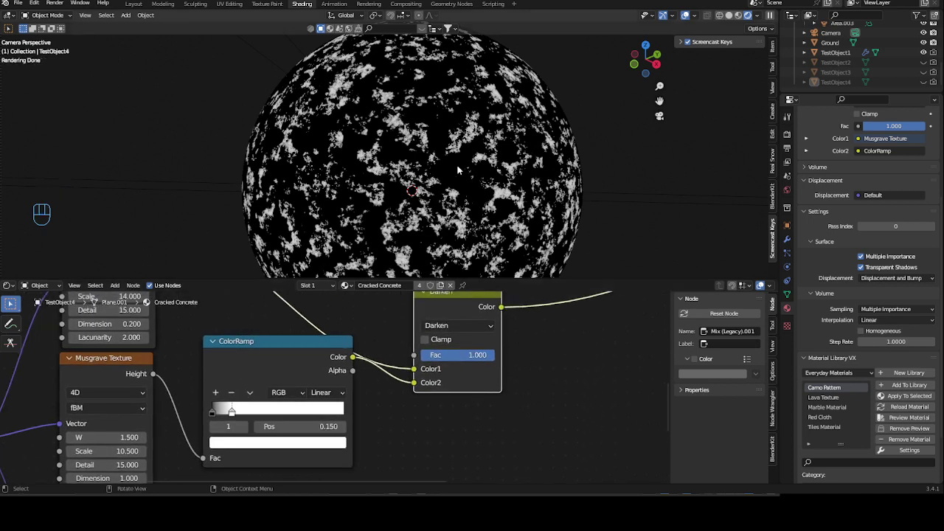
Step: Combine the lower Musgrave Texture (scale 4) with the Darken node in a second Mix node
{"action": "middle_click_drag", "start_coordinate": [551, 391], "coordinate": [399, 366]}
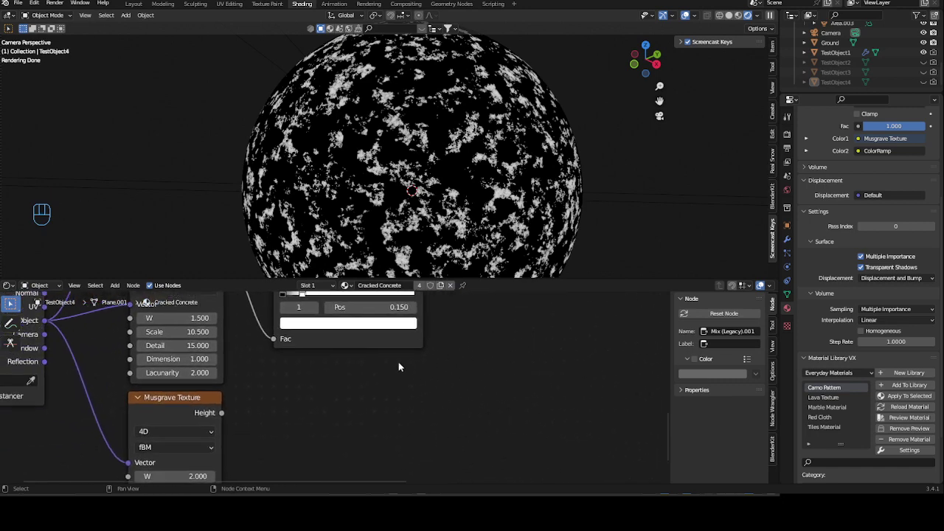
{"action": "left_click", "coordinate": [204, 408]}
{"action": "middle_click_drag", "start_coordinate": [206, 412], "coordinate": [363, 441]}
{"action": "left_click", "coordinate": [386, 299], "text": "shift"}
{"action": "key", "text": "ctrl+KP_0"}
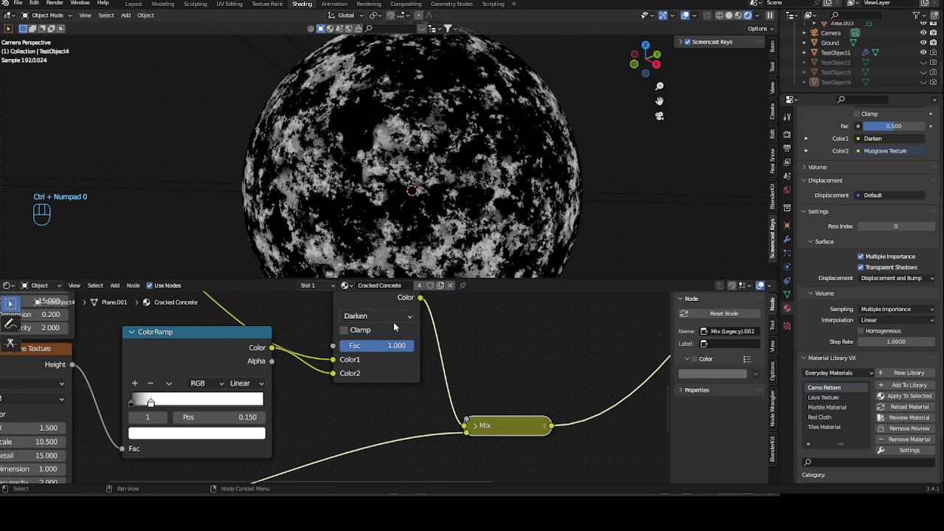
Step: Expand the second Mix node, place it beside the first Darken node, and set it to Darken with a factor of 1.000
{"action": "left_click", "coordinate": [476, 426]}
{"action": "left_click_drag", "start_coordinate": [520, 423], "coordinate": [532, 331]}
{"action": "left_click", "coordinate": [516, 366]}
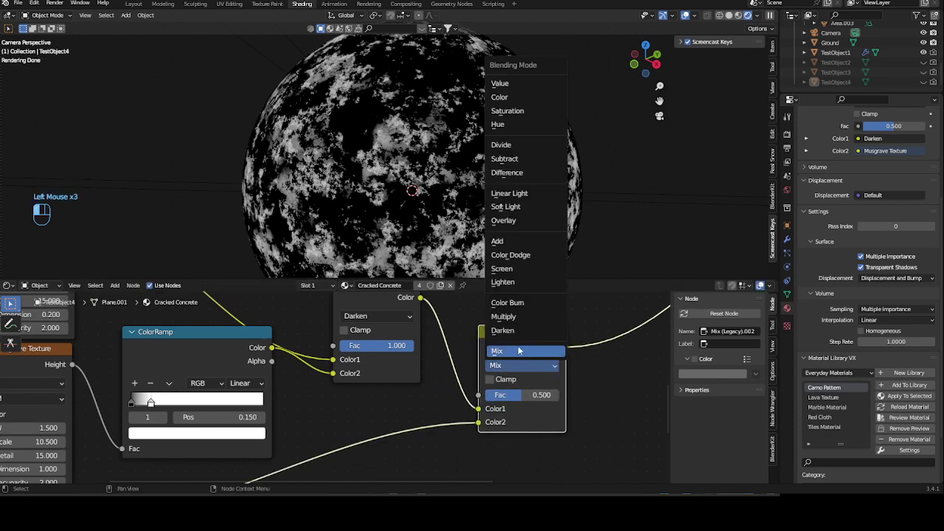
{"action": "left_click", "coordinate": [516, 331]}
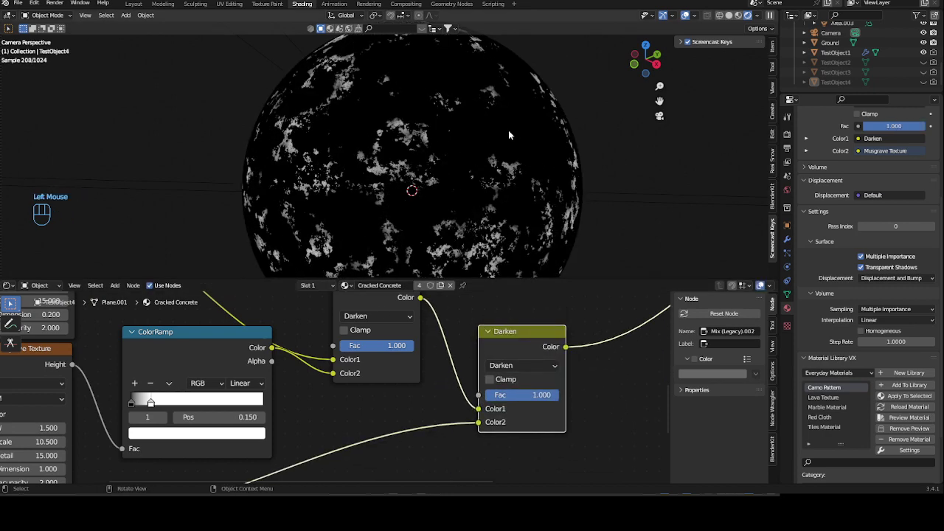
Step: Move the Principled BSDF and Material Output nodes farther along to make room after the second Darken node
{"action": "middle_click_drag", "start_coordinate": [478, 317], "coordinate": [266, 462], "text": "ctrl"}
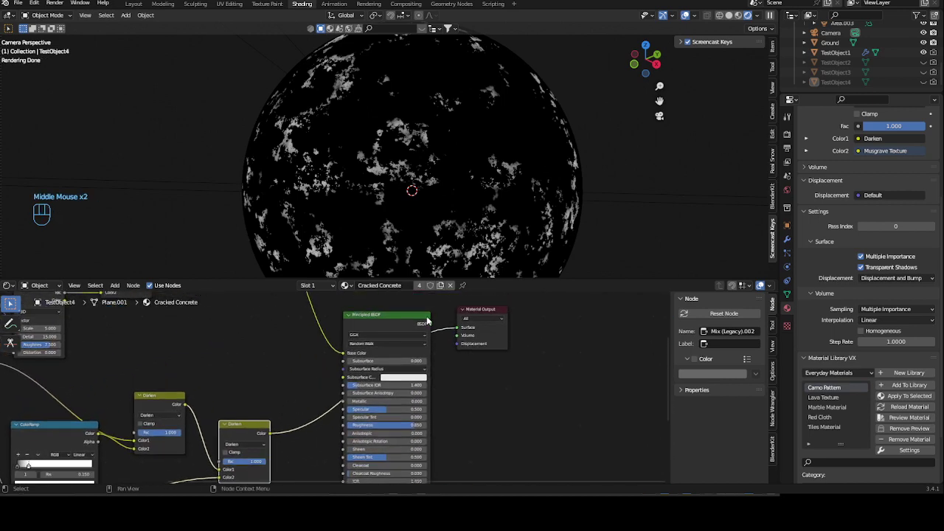
{"action": "left_click", "coordinate": [440, 322]}
{"action": "left_click", "coordinate": [477, 313], "text": "shift"}
{"action": "left_click_drag", "start_coordinate": [477, 313], "coordinate": [588, 311]}
Step: Add a Bump node before the Principled BSDF and connect its Normal output to the shader's Normal input
{"action": "middle_click_drag", "start_coordinate": [313, 371], "coordinate": [386, 350]}
{"action": "key", "text": "shift+a"}
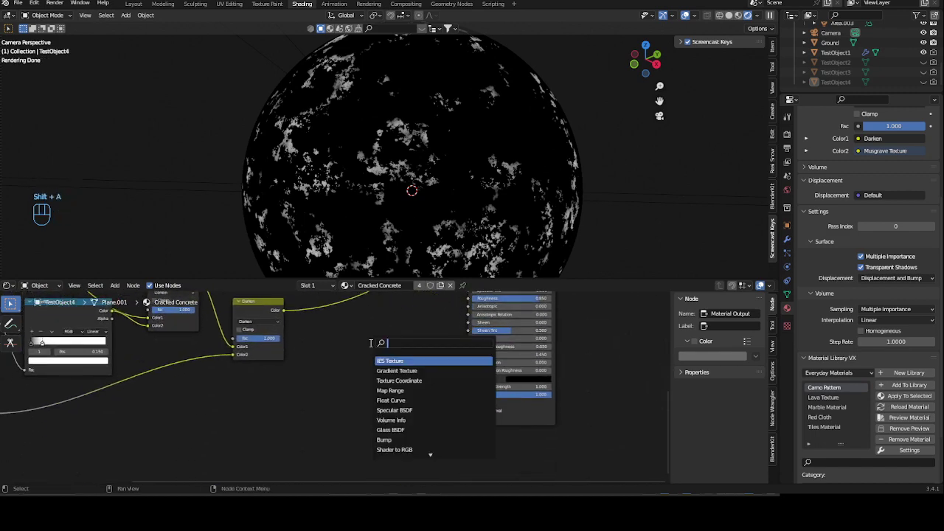
{"action": "type", "text": "bum"}
{"action": "left_click", "coordinate": [401, 360]}
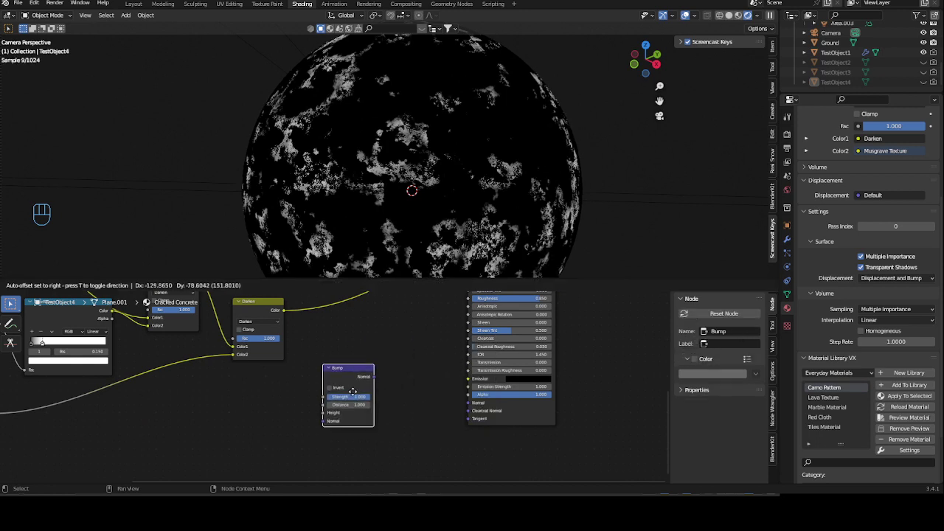
{"action": "left_click", "coordinate": [379, 388]}
{"action": "left_click_drag", "start_coordinate": [376, 382], "coordinate": [475, 403]}
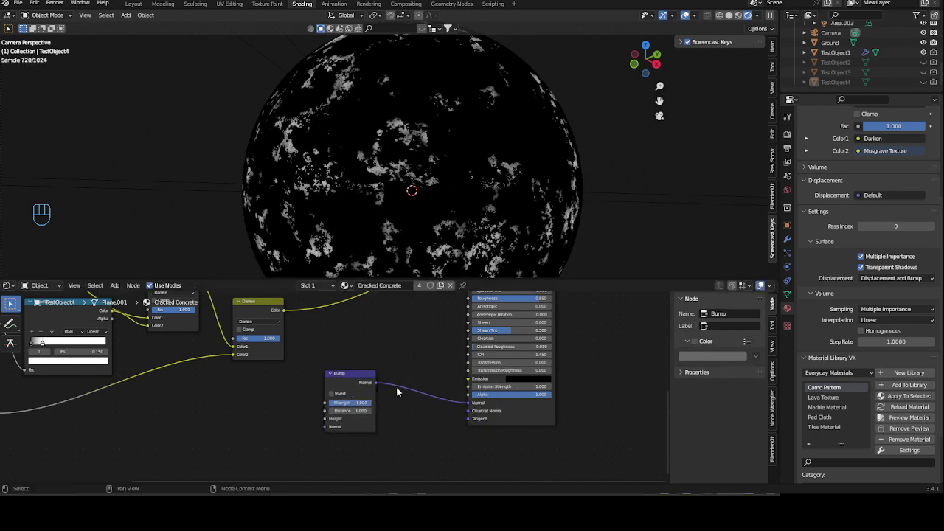
Step: Duplicate the Bump node twice and insert both copies into the normal link to form a chain of three Bump nodes
{"action": "left_click", "coordinate": [362, 381]}
{"action": "key", "text": "shift+d"}
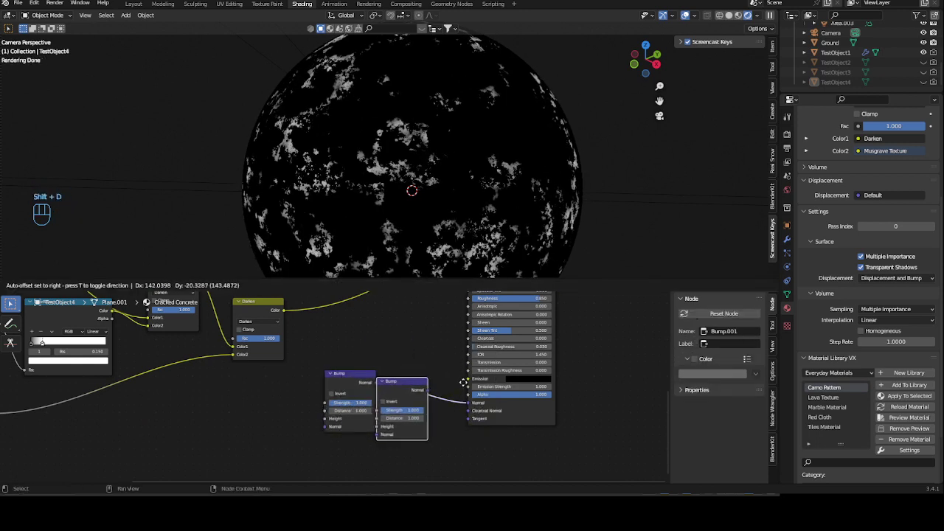
{"action": "left_click", "coordinate": [471, 386]}
{"action": "key", "text": "shift+d"}
{"action": "left_click", "coordinate": [549, 387]}
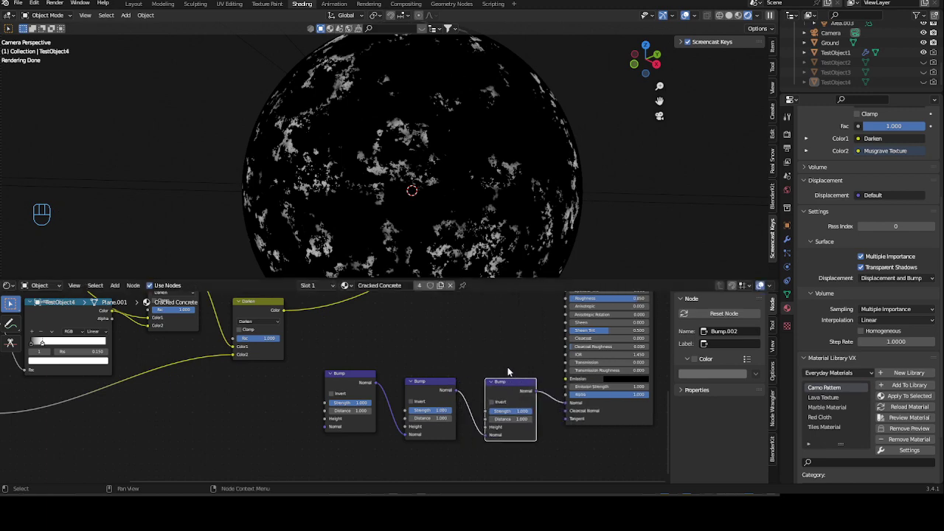
Step: Connect the Noise Texture's Fac output to the Height input of the first Bump node
{"action": "middle_click_drag", "start_coordinate": [489, 347], "coordinate": [449, 408]}
{"action": "middle_click_drag", "start_coordinate": [320, 413], "coordinate": [378, 377]}
{"action": "middle_click_drag", "start_coordinate": [327, 329], "coordinate": [448, 447]}
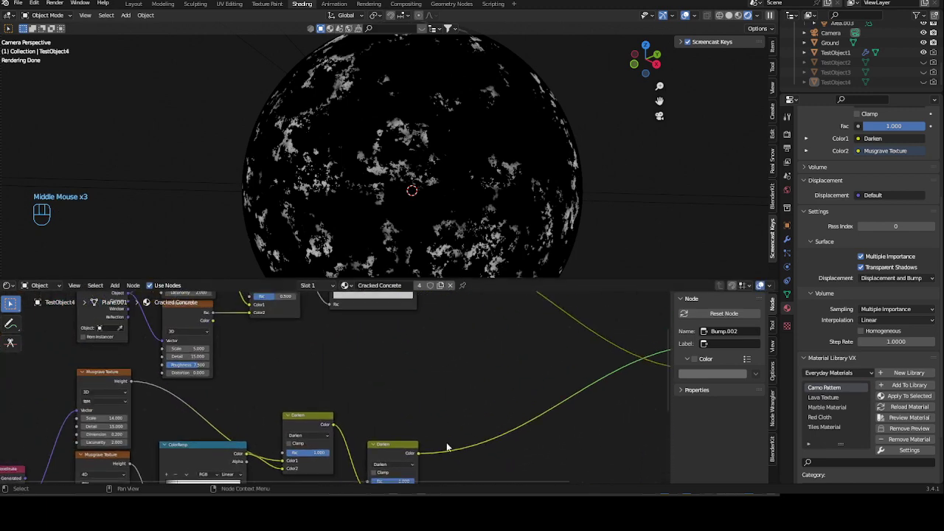
{"action": "middle_click_drag", "start_coordinate": [199, 321], "coordinate": [230, 336]}
{"action": "left_click_drag", "start_coordinate": [244, 335], "coordinate": [395, 385]}
{"action": "left_click", "coordinate": [422, 345]}
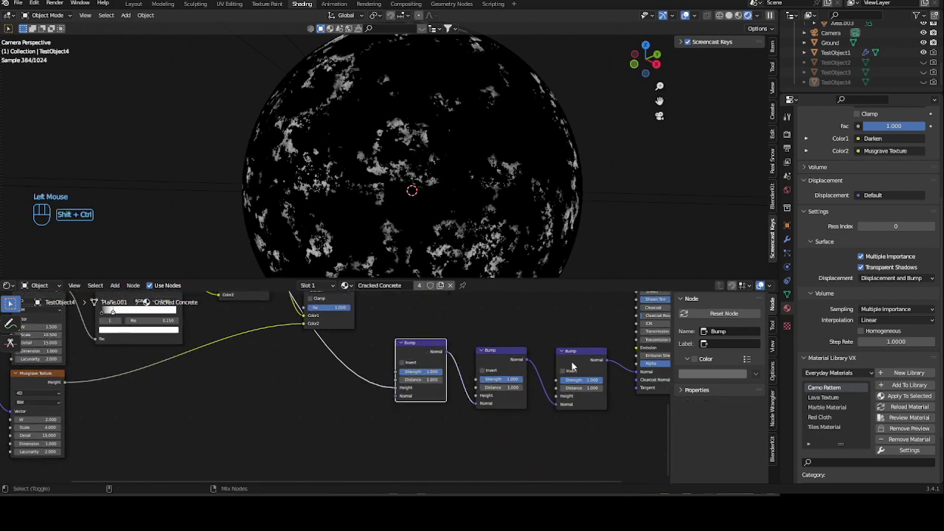
Step: Preview the Principled BSDF on the sphere and set the first Bump node's Strength to 0.2
{"action": "left_click", "coordinate": [646, 398], "text": "ctrl+shift"}
{"action": "middle_click_drag", "start_coordinate": [422, 433], "coordinate": [570, 267], "text": "ctrl"}
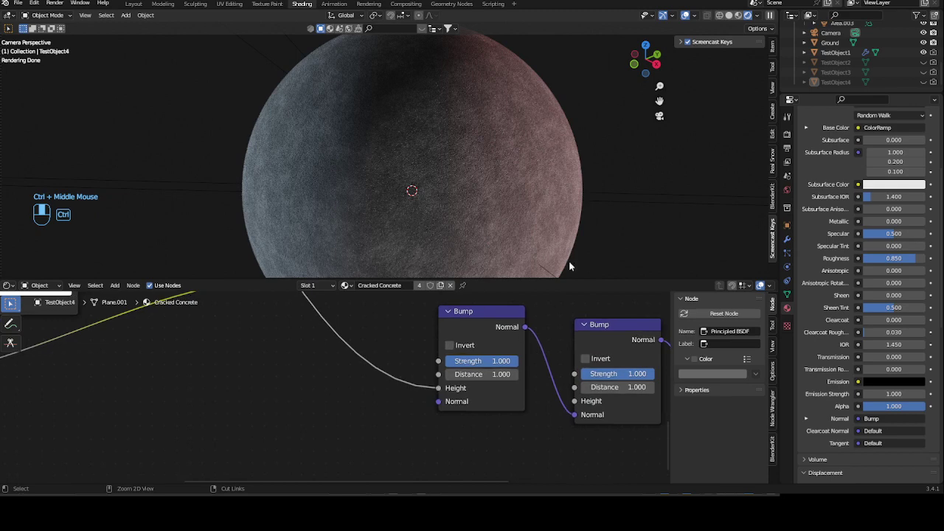
{"action": "left_click", "coordinate": [502, 362]}
{"action": "type", "text": "0.1"}
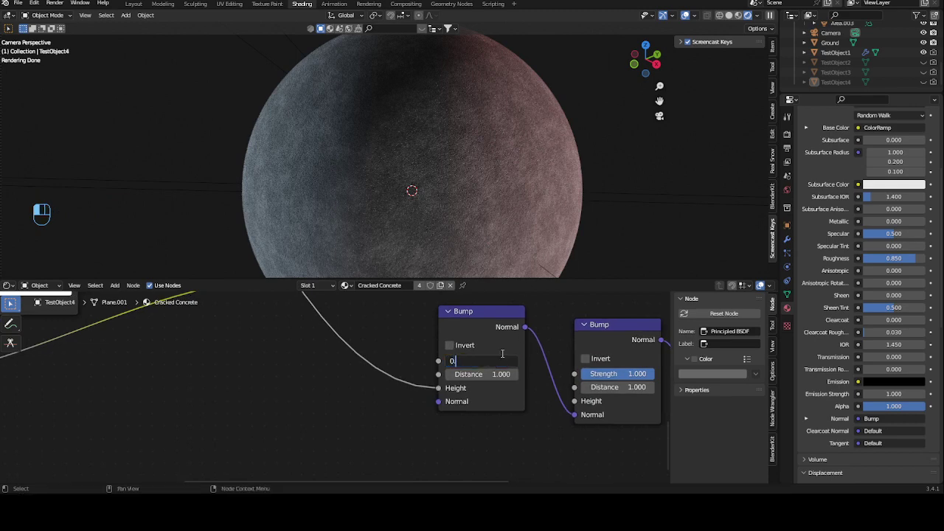
{"action": "key", "text": "Return"}
{"action": "left_click", "coordinate": [497, 362]}
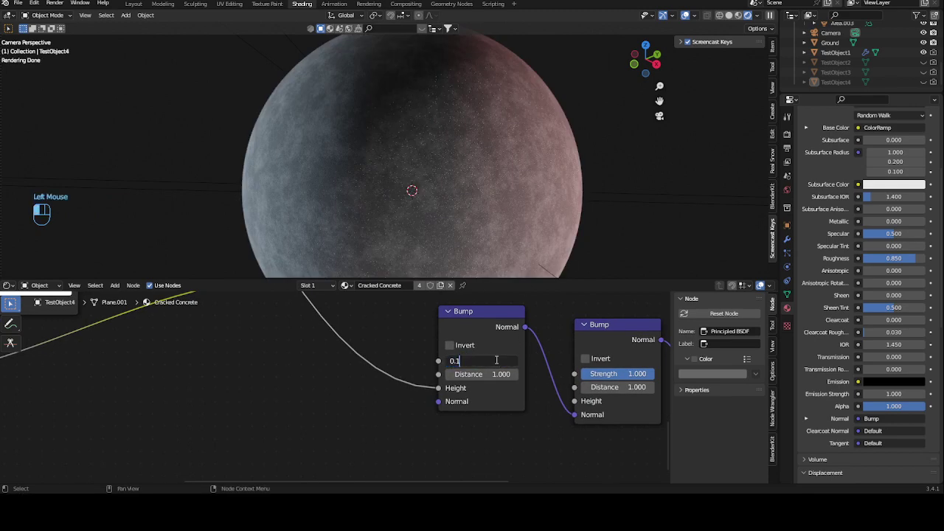
{"action": "type", "text": "2"}
{"action": "key", "text": "Return"}
Step: Connect the second Darken node's Color output to the middle Bump node's Height and inspect the surface up close
{"action": "middle_click_drag", "start_coordinate": [496, 361], "coordinate": [368, 409], "text": "ctrl"}
{"action": "left_click_drag", "start_coordinate": [298, 338], "coordinate": [406, 441]}
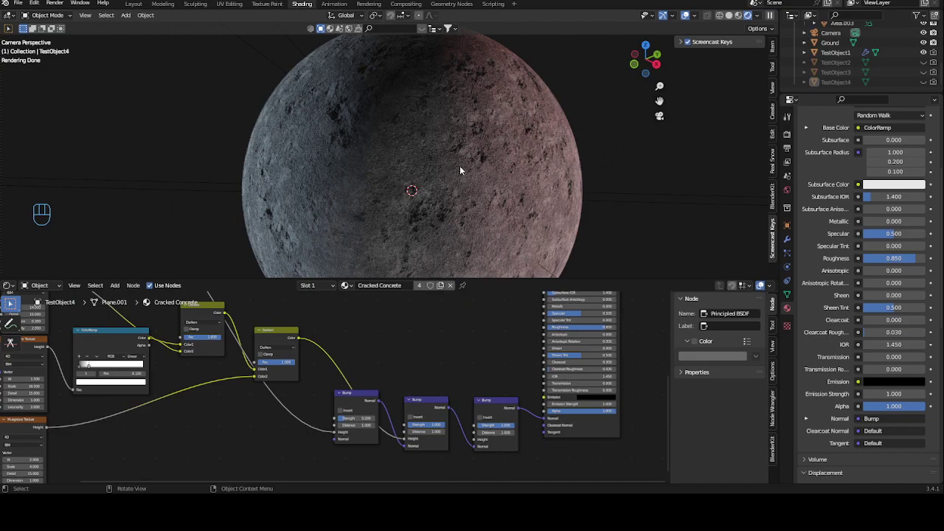
{"action": "middle_click_drag", "start_coordinate": [483, 188], "coordinate": [607, 51], "text": "ctrl"}
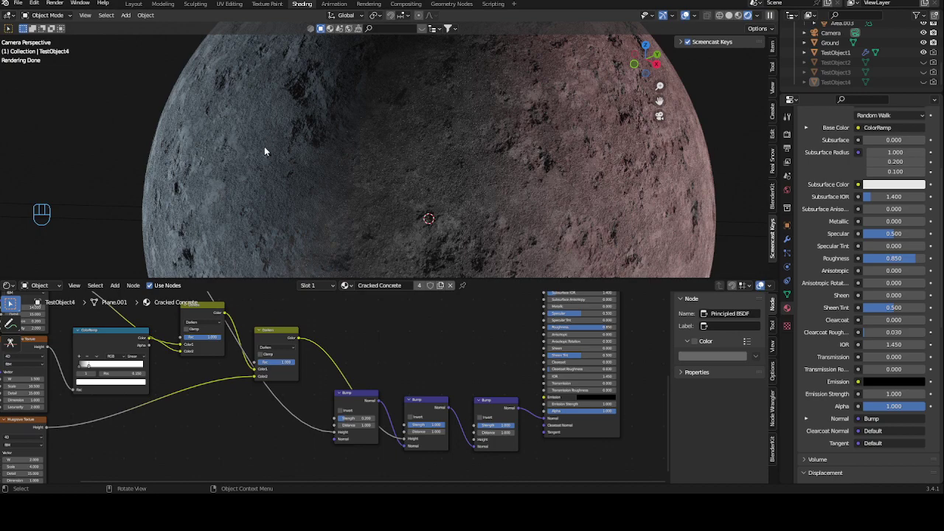
{"action": "middle_click_drag", "start_coordinate": [440, 133], "coordinate": [443, 161], "text": "ctrl"}
Step: Add a Voronoi Texture node in the empty area below the Musgrave Textures
{"action": "middle_click_drag", "start_coordinate": [242, 450], "coordinate": [241, 444], "text": "ctrl"}
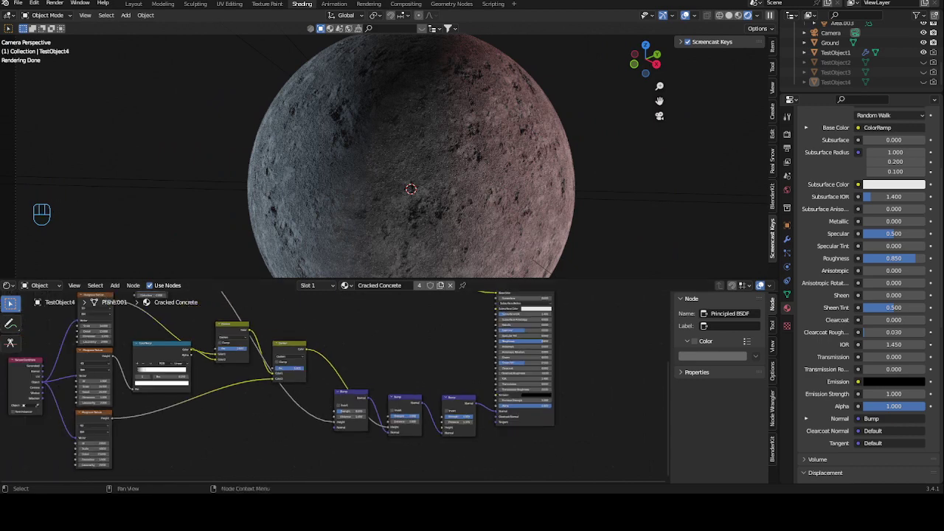
{"action": "middle_click_drag", "start_coordinate": [249, 431], "coordinate": [358, 355]}
{"action": "middle_click_drag", "start_coordinate": [276, 431], "coordinate": [333, 374]}
{"action": "key", "text": "shift+a"}
{"action": "left_click", "coordinate": [336, 364]}
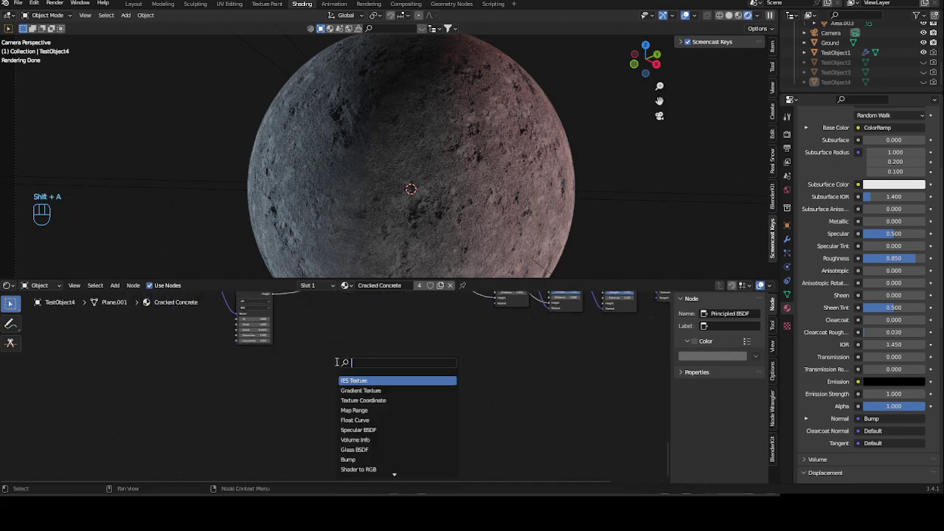
{"action": "type", "text": "vor"}
{"action": "left_click", "coordinate": [365, 380]}
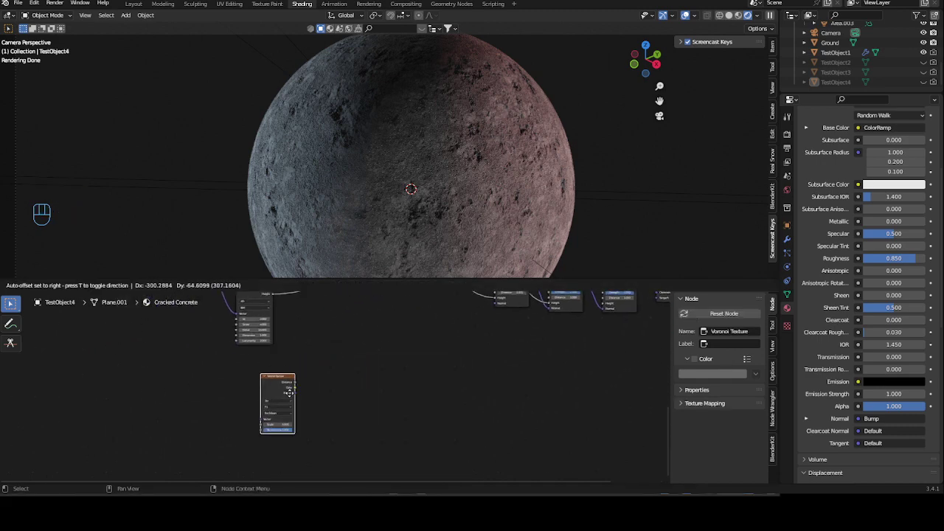
{"action": "left_click", "coordinate": [306, 400]}
Step: Set the Voronoi Texture's feature output to Distance to Edge
{"action": "middle_click_drag", "start_coordinate": [307, 400], "coordinate": [340, 341], "text": "ctrl"}
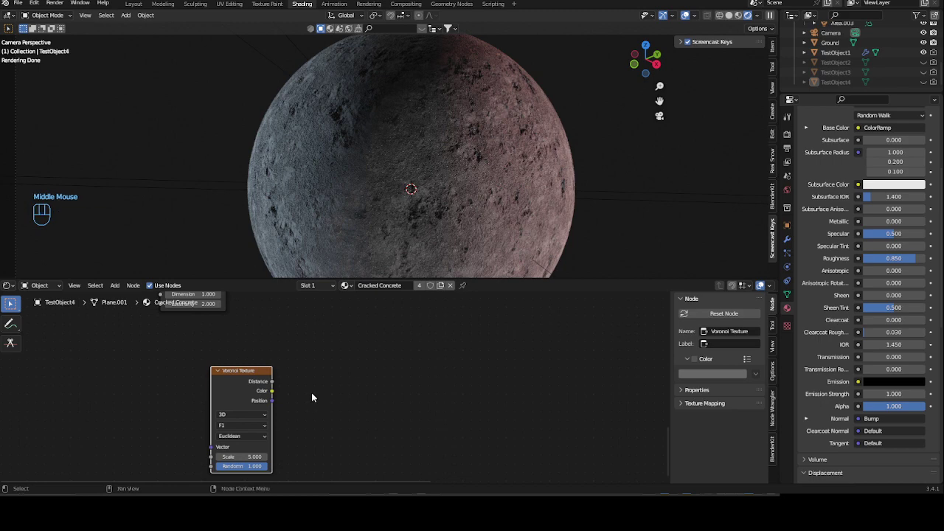
{"action": "middle_click_drag", "start_coordinate": [232, 425], "coordinate": [273, 406]}
{"action": "left_click", "coordinate": [280, 418]}
{"action": "left_click", "coordinate": [279, 407]}
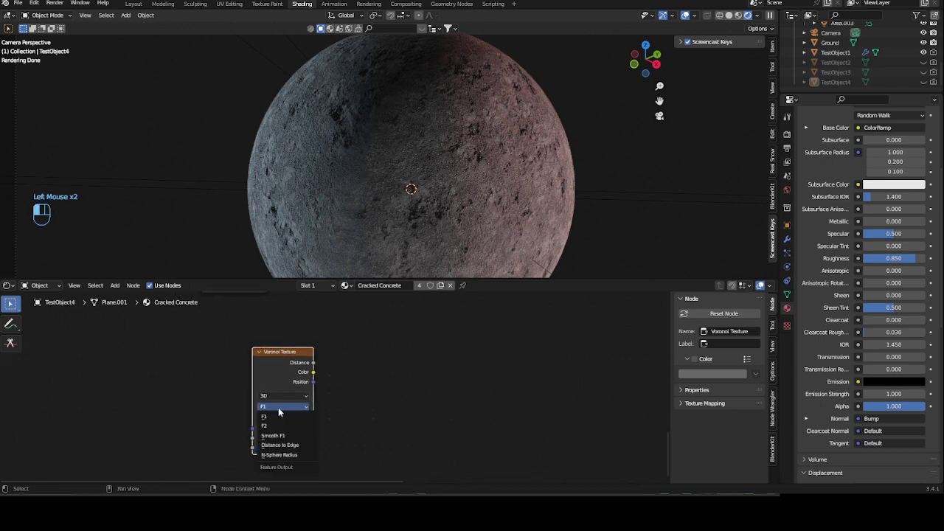
{"action": "left_click", "coordinate": [296, 446]}
{"action": "middle_click_drag", "start_coordinate": [391, 426], "coordinate": [363, 383], "text": "ctrl"}
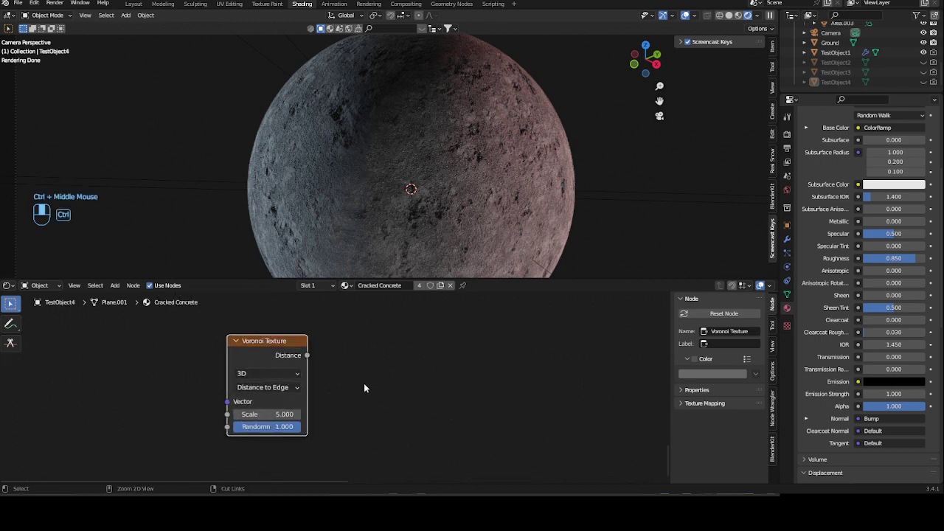
Step: Preview the Voronoi Texture on the sphere and set its Scale to 7
{"action": "middle_click_drag", "start_coordinate": [231, 352], "coordinate": [284, 341]}
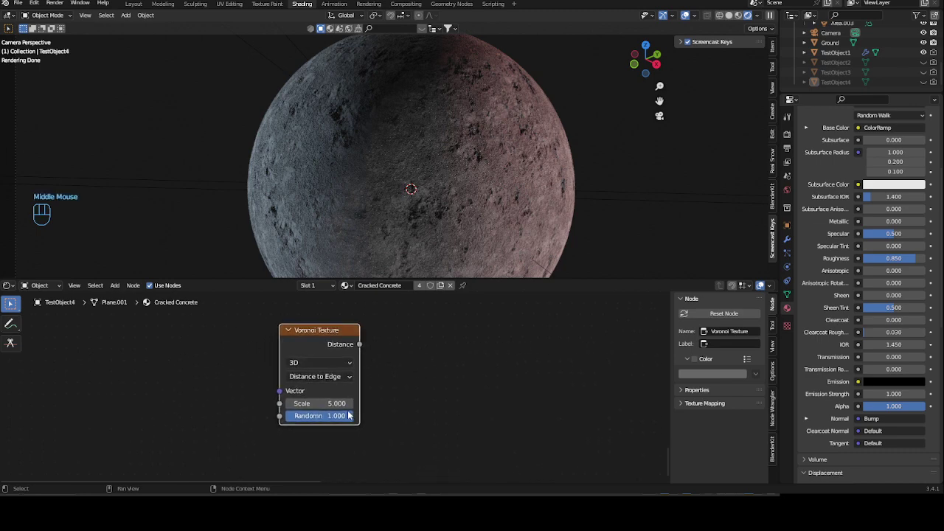
{"action": "left_click", "coordinate": [337, 345], "text": "ctrl+shift"}
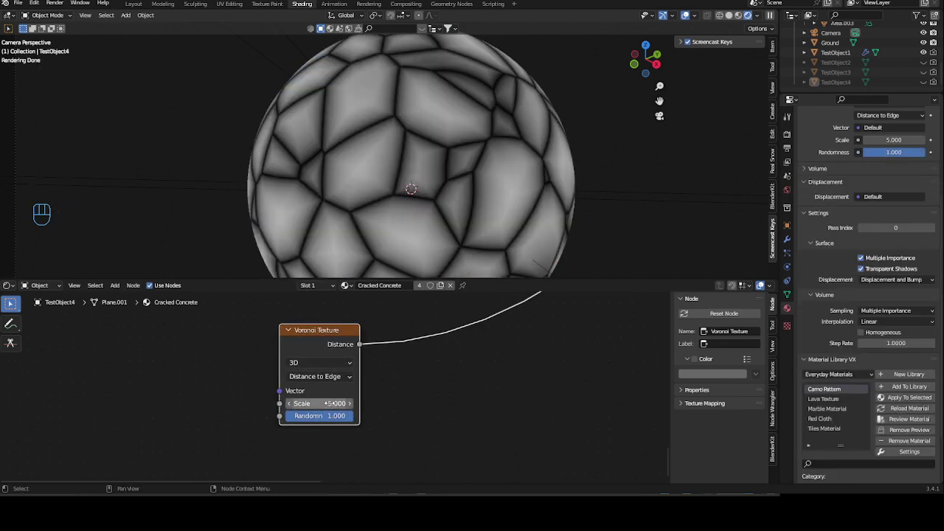
{"action": "left_click", "coordinate": [329, 403]}
{"action": "type", "text": "7"}
{"action": "key", "text": "Return"}
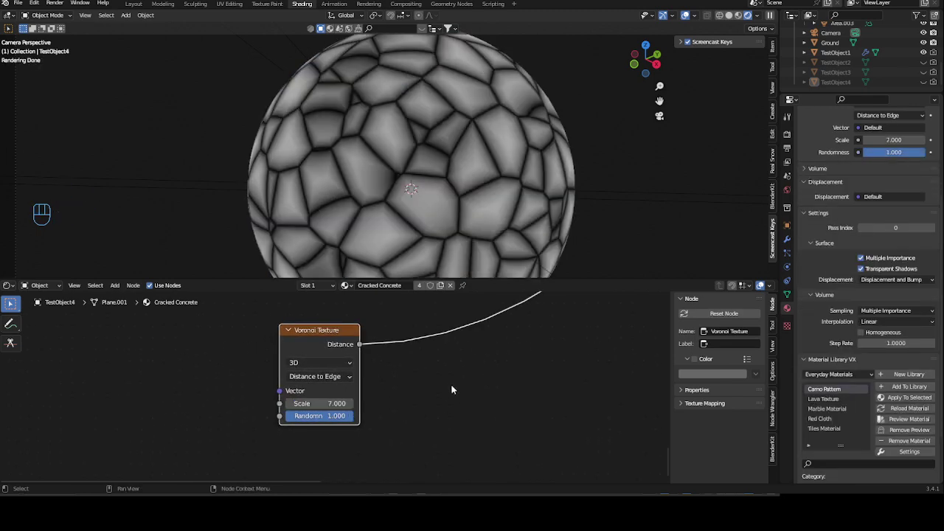
Step: Add a Noise Texture before the Voronoi Texture and connect its Fac output to the Voronoi's Vector input
{"action": "middle_click_drag", "start_coordinate": [340, 306], "coordinate": [392, 347]}
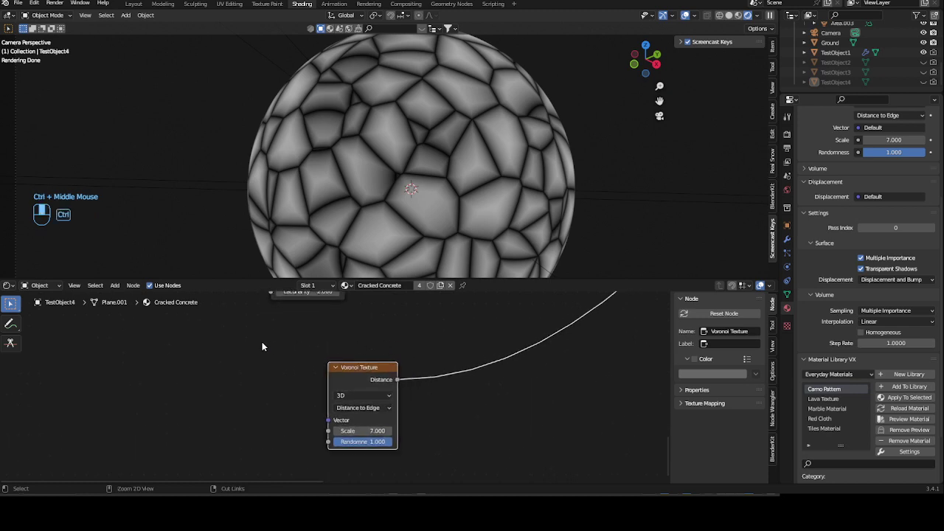
{"action": "key", "text": "shift+a"}
{"action": "type", "text": "no"}
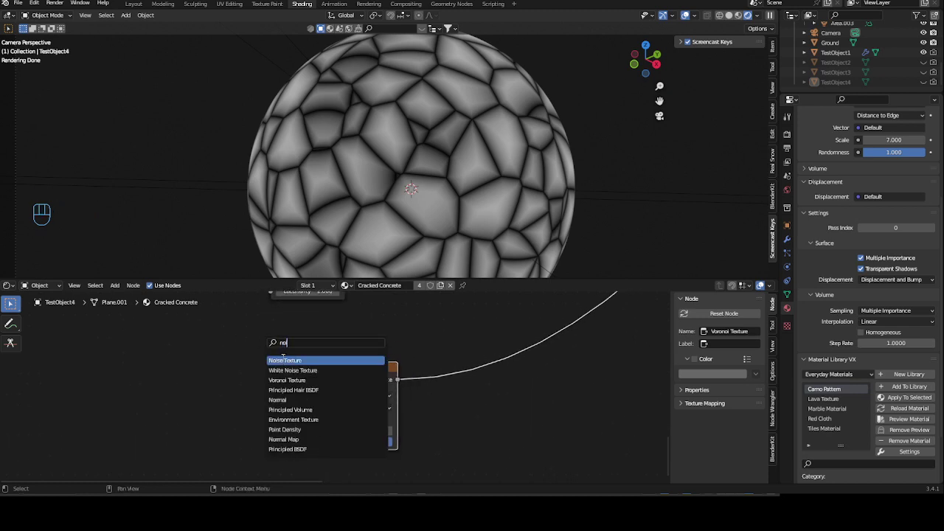
{"action": "left_click", "coordinate": [309, 362]}
{"action": "left_click", "coordinate": [276, 386]}
{"action": "left_click_drag", "start_coordinate": [262, 376], "coordinate": [329, 420]}
{"action": "left_click_drag", "start_coordinate": [231, 365], "coordinate": [268, 360]}
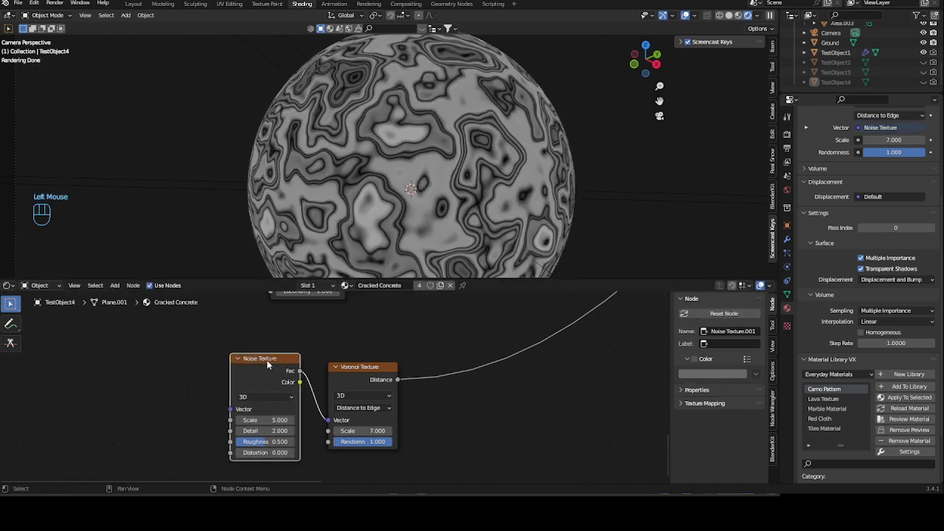
Step: Add a Texture Coordinate node without Mapping and feed its Object output into the new Noise Texture's Vector input
{"action": "key", "text": "ctrl+t"}
{"action": "left_click", "coordinate": [153, 389]}
{"action": "key", "text": "Delete"}
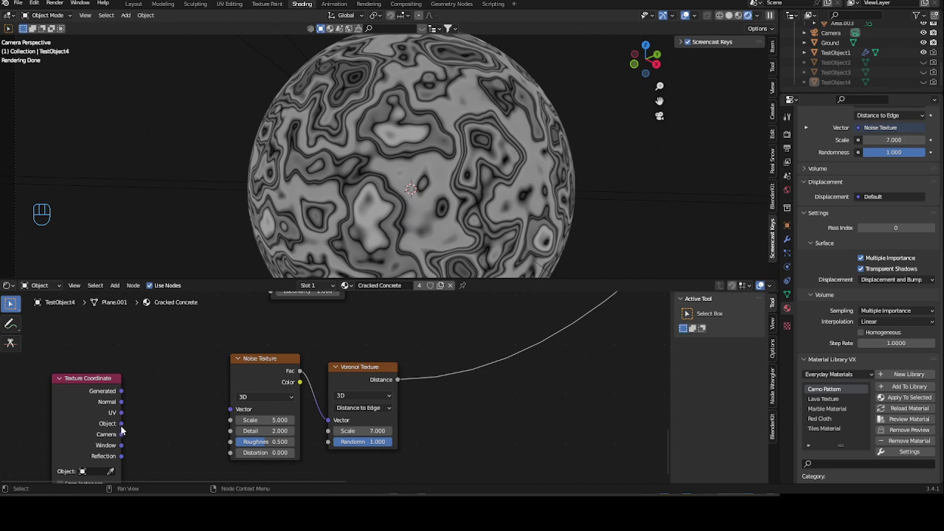
{"action": "left_click_drag", "start_coordinate": [121, 424], "coordinate": [230, 409]}
{"action": "left_click_drag", "start_coordinate": [107, 388], "coordinate": [146, 382]}
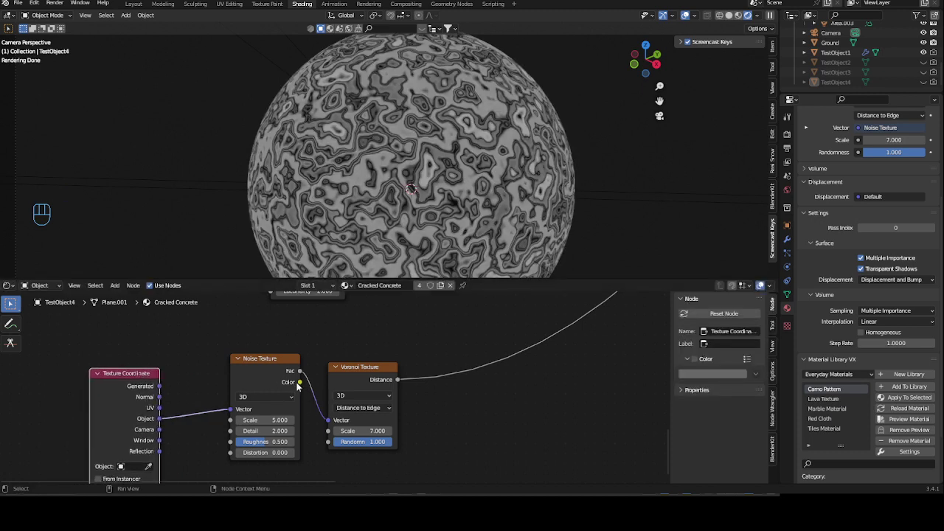
Step: Feed the Noise Texture's Color output into the Voronoi's Vector input and set the noise Scale to 1 and Detail to 15
{"action": "left_click_drag", "start_coordinate": [298, 385], "coordinate": [328, 420]}
{"action": "middle_click_drag", "start_coordinate": [461, 437], "coordinate": [462, 404], "text": "ctrl"}
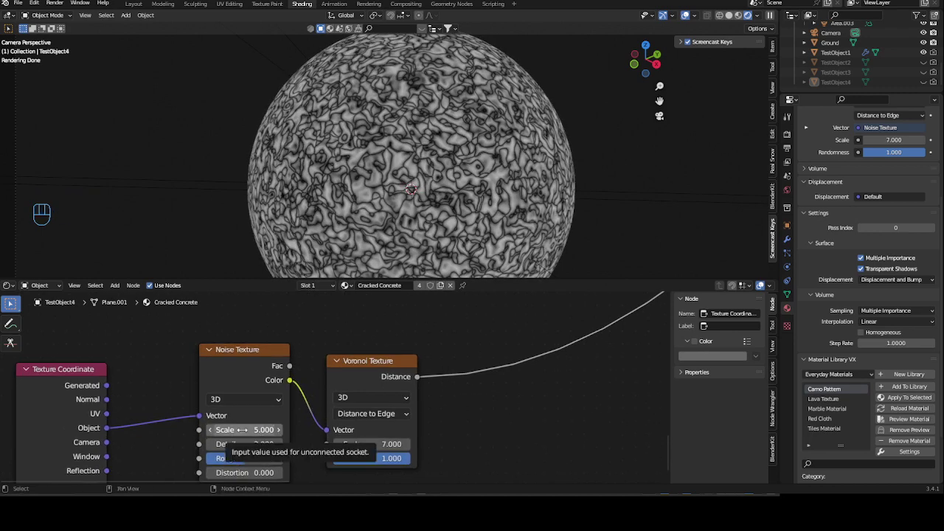
{"action": "left_click", "coordinate": [242, 429]}
{"action": "type", "text": "1"}
{"action": "key", "text": "Return"}
{"action": "left_click_drag", "start_coordinate": [240, 444], "coordinate": [310, 444]}
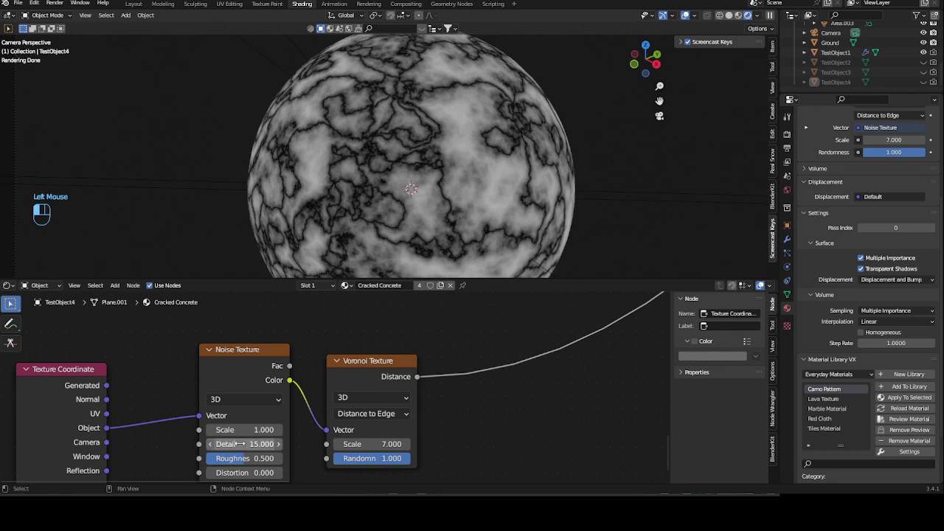
Step: Set the Noise Texture's Roughness to 0.55 and Distortion to 0.2
{"action": "middle_click_drag", "start_coordinate": [240, 444], "coordinate": [247, 407], "text": "shift"}
{"action": "left_click", "coordinate": [267, 421]}
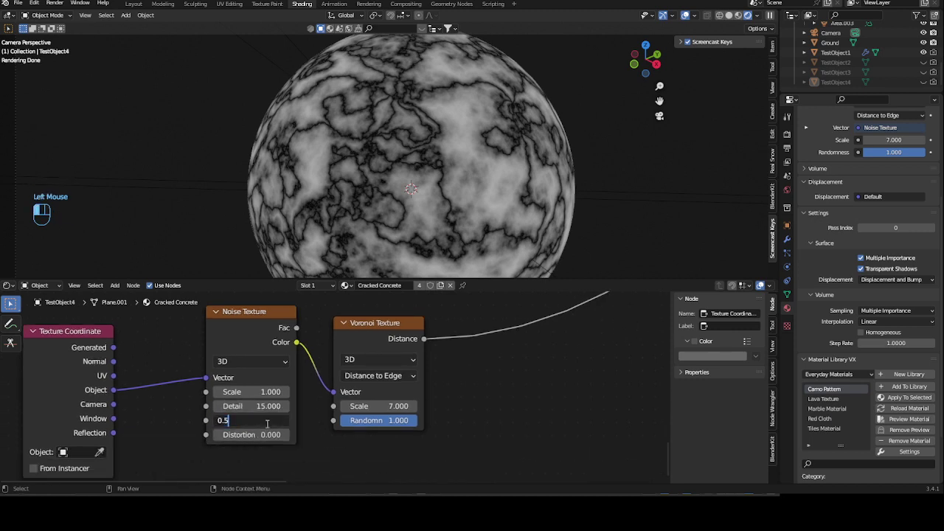
{"action": "type", "text": "50"}
{"action": "key", "text": "Return"}
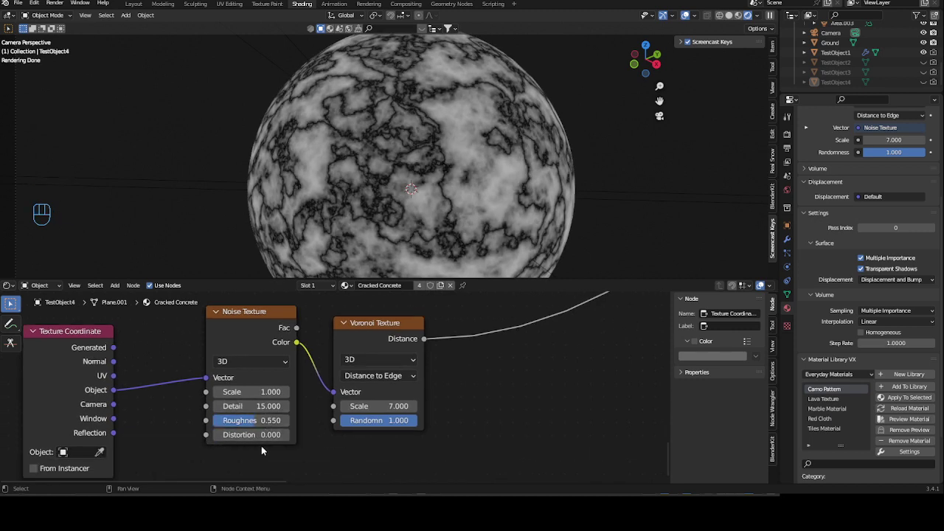
{"action": "left_click", "coordinate": [273, 436]}
{"action": "type", "text": "0."}
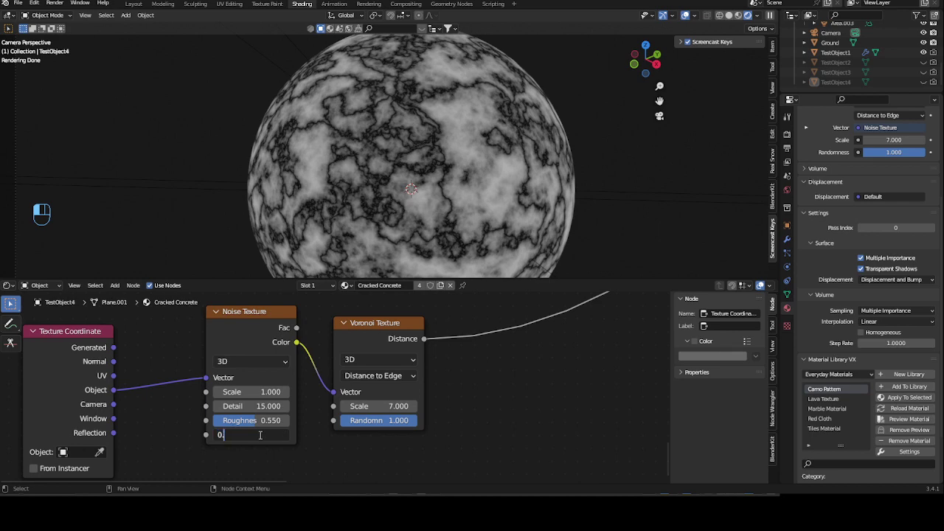
{"action": "type", "text": "2"}
{"action": "key", "text": "Return"}
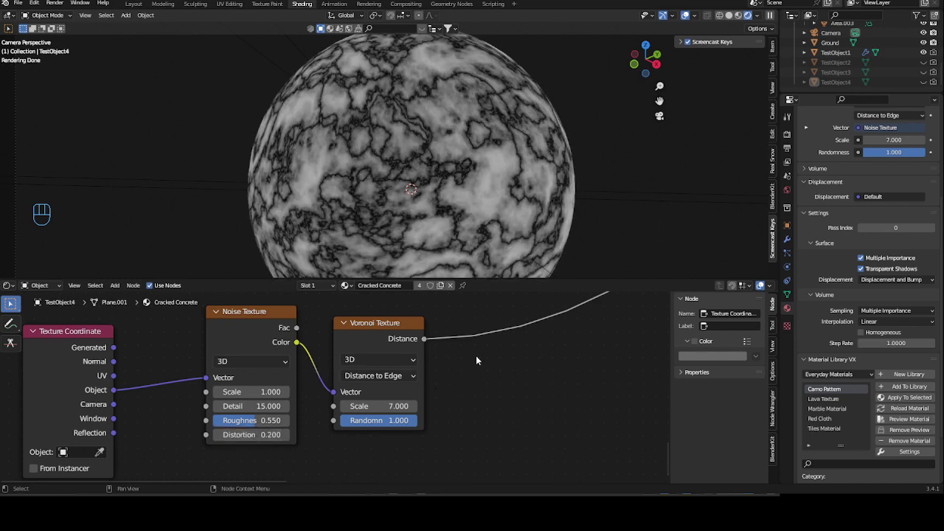
Step: Insert a ColorRamp after the Voronoi Texture's Distance output and move its white stop to about 0.123
{"action": "middle_click_drag", "start_coordinate": [446, 319], "coordinate": [163, 382]}
{"action": "left_click", "coordinate": [140, 376]}
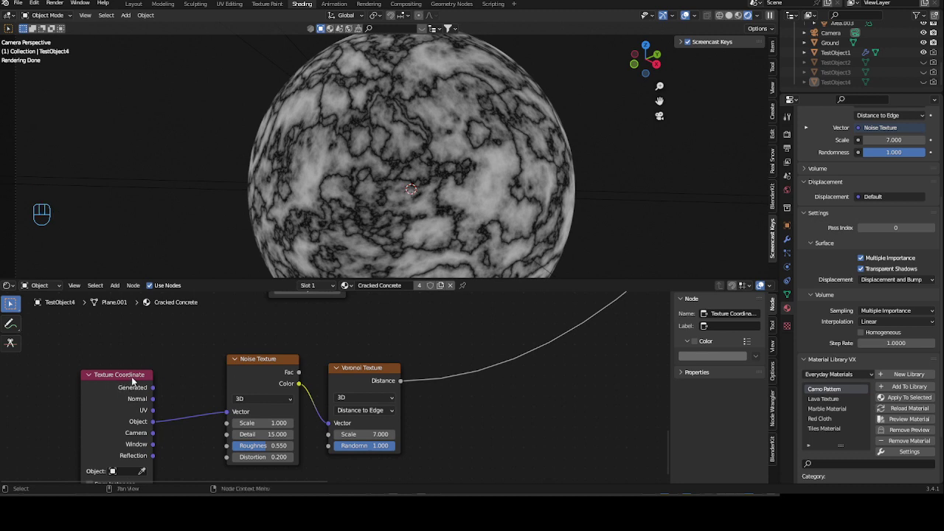
{"action": "key", "text": "shift+a"}
{"action": "left_click", "coordinate": [472, 328]}
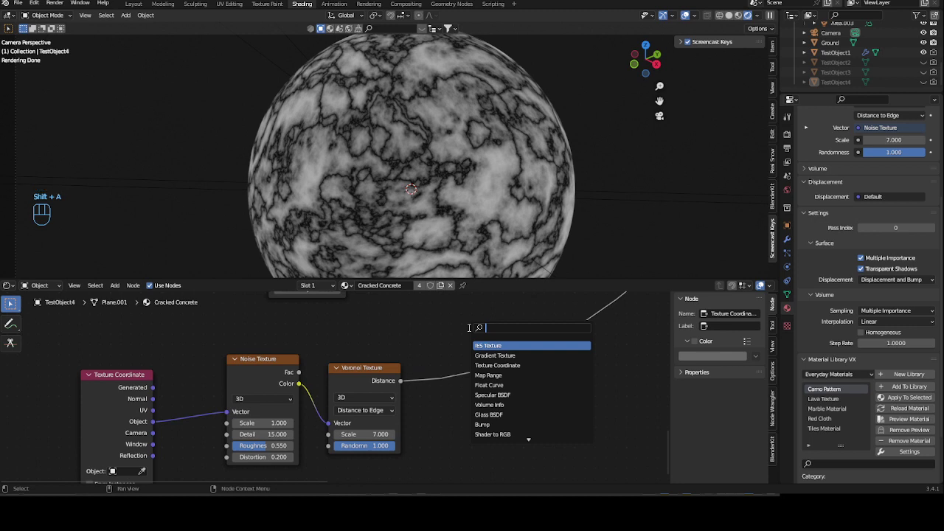
{"action": "type", "text": "col"}
{"action": "left_click", "coordinate": [520, 345]}
{"action": "left_click", "coordinate": [507, 370]}
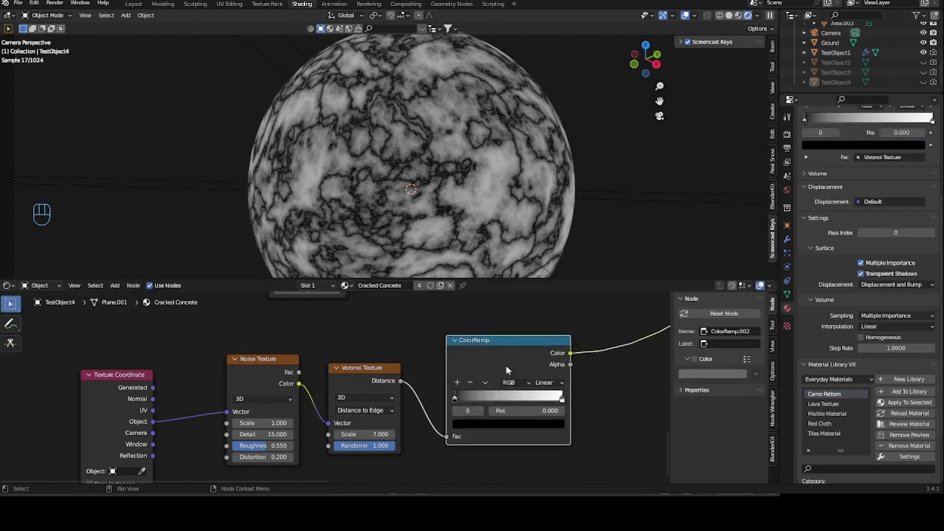
{"action": "left_click_drag", "start_coordinate": [559, 400], "coordinate": [521, 392]}
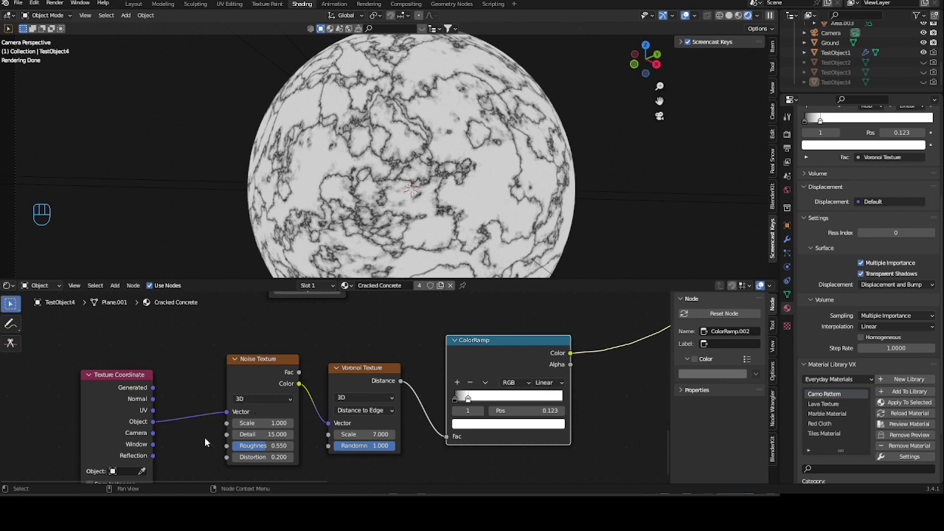
Step: Add a Musgrave Texture below the Noise Texture and feed the Texture Coordinate's Object output into its Vector input
{"action": "middle_click_drag", "start_coordinate": [204, 443], "coordinate": [234, 355]}
{"action": "left_click", "coordinate": [301, 400]}
{"action": "key", "text": "shift+a"}
{"action": "type", "text": "m"}
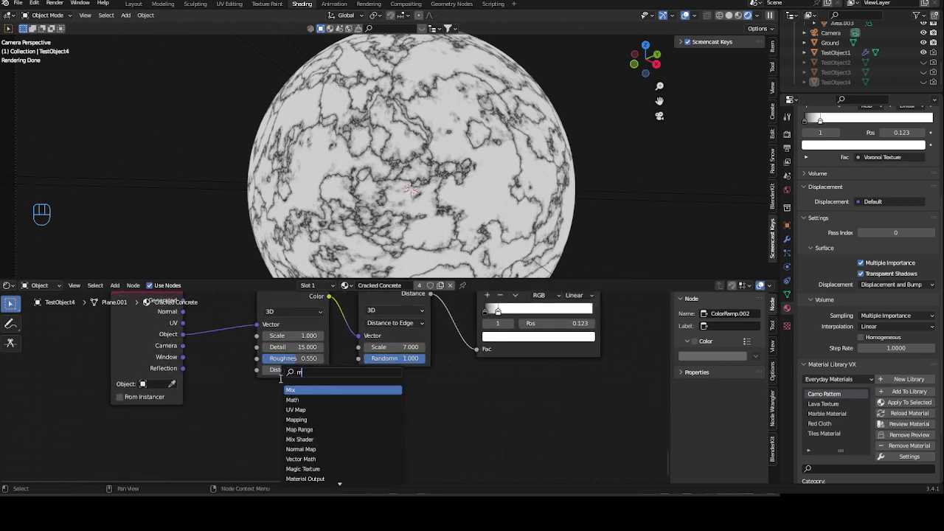
{"action": "type", "text": "us"}
{"action": "key", "text": "Return"}
{"action": "left_click", "coordinate": [285, 408]}
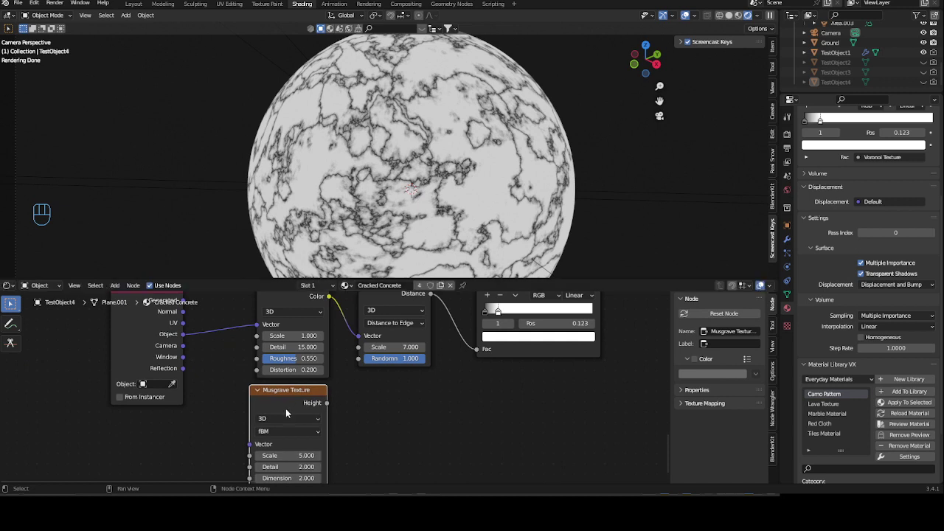
{"action": "middle_click_drag", "start_coordinate": [403, 431], "coordinate": [433, 442]}
{"action": "left_click_drag", "start_coordinate": [212, 346], "coordinate": [280, 408]}
Step: Switch the new Musgrave Texture to 4D and preview it on the sphere
{"action": "left_click", "coordinate": [314, 383]}
{"action": "left_click", "coordinate": [315, 382]}
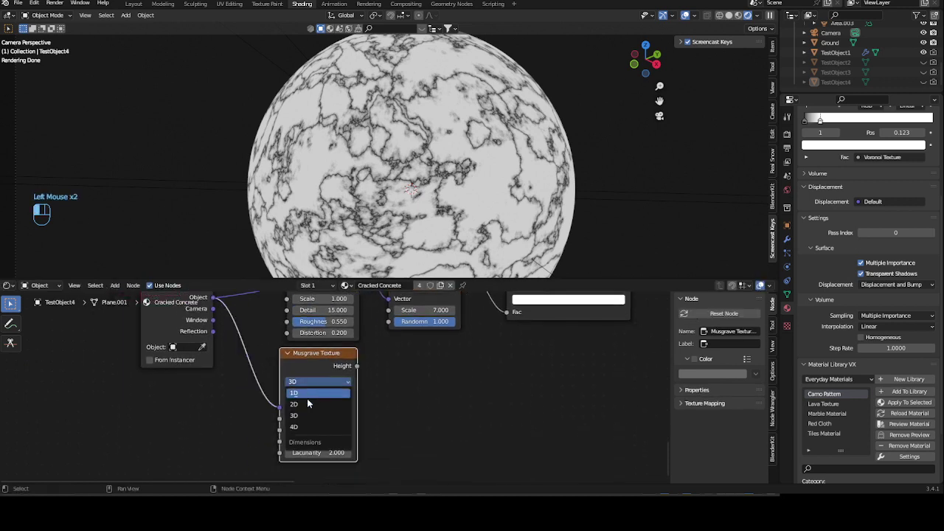
{"action": "left_click", "coordinate": [303, 426]}
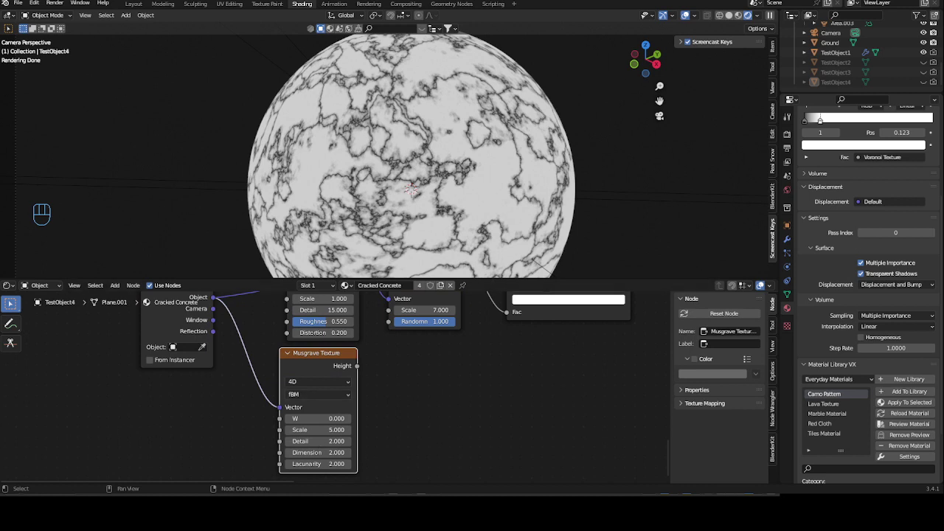
{"action": "left_click", "coordinate": [336, 371]}
{"action": "left_click", "coordinate": [336, 371], "text": "ctrl+shift"}
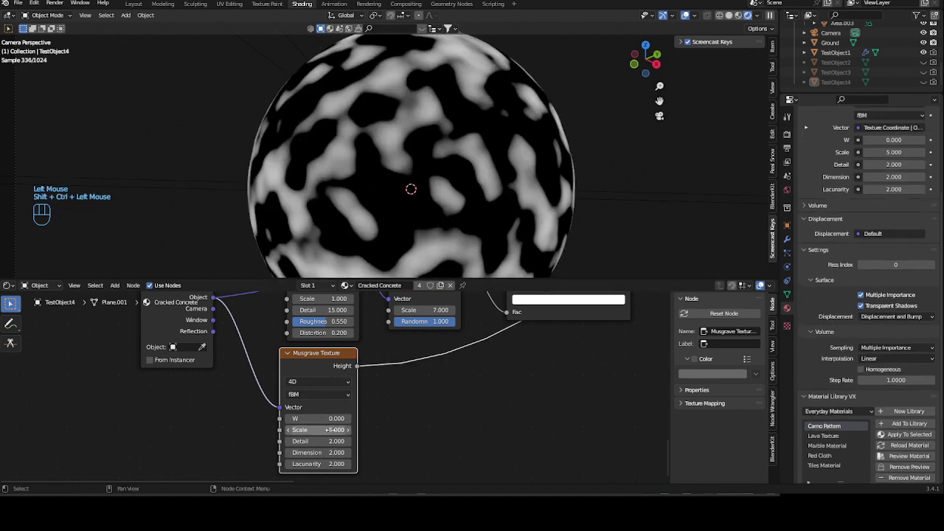
Step: Set the Musgrave Texture's Scale to 1.5, Detail to 15 and Dimension to 0.5
{"action": "left_click", "coordinate": [332, 429]}
{"action": "type", "text": "1.5"}
{"action": "key", "text": "Return"}
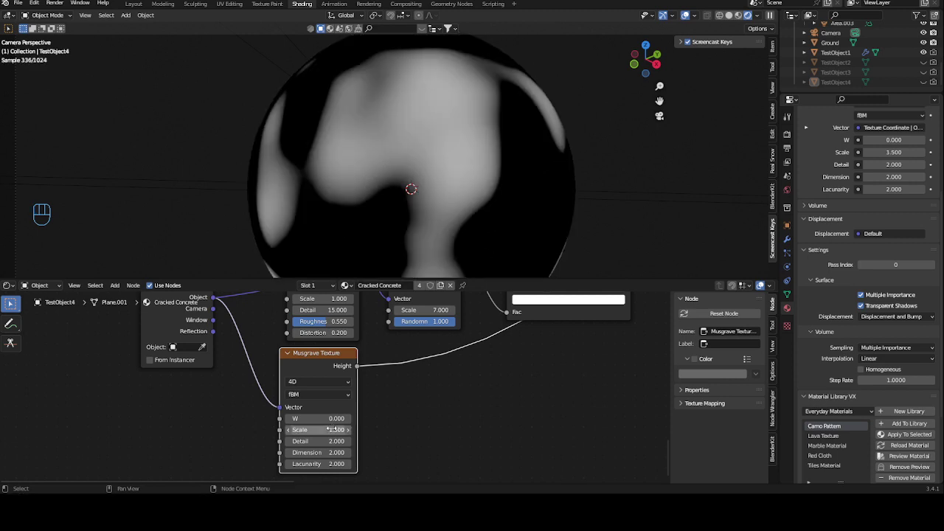
{"action": "left_click_drag", "start_coordinate": [318, 440], "coordinate": [442, 441]}
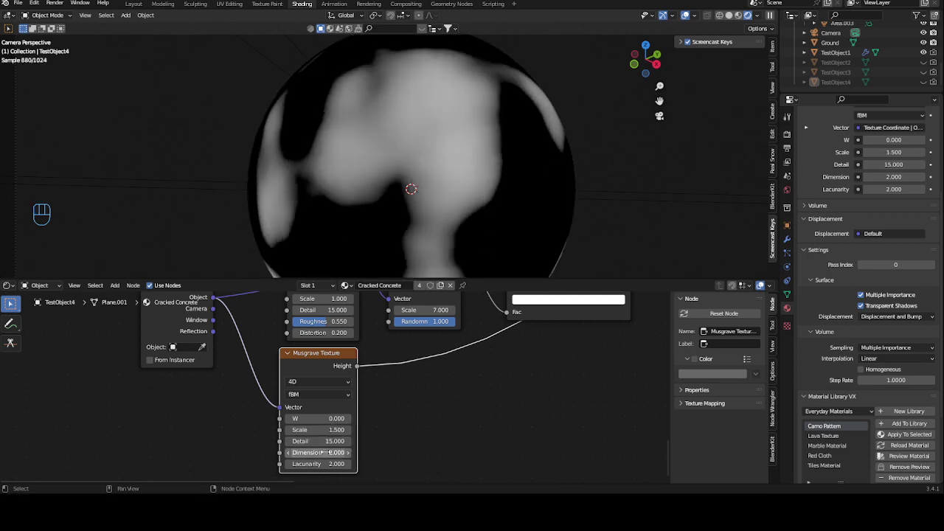
{"action": "left_click", "coordinate": [326, 453]}
{"action": "type", "text": "0"}
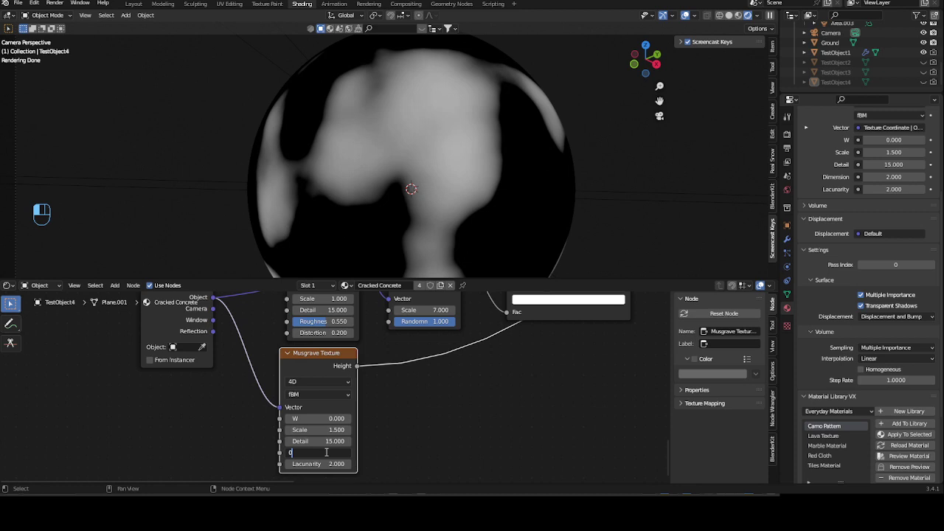
{"action": "type", "text": ".5"}
{"action": "key", "text": "Return"}
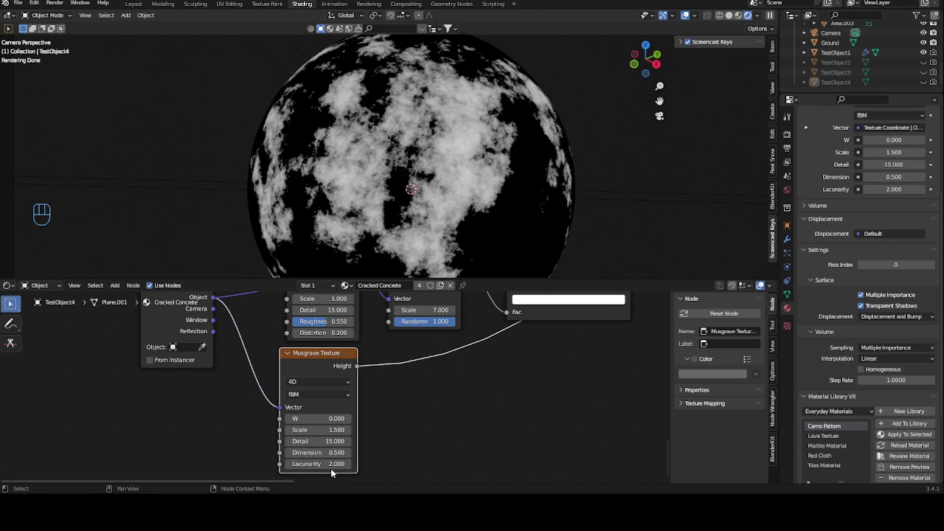
Step: Insert a ColorRamp after the Musgrave Texture's Height output and move its white stop to about 0.159
{"action": "middle_click_drag", "start_coordinate": [542, 386], "coordinate": [485, 413]}
{"action": "left_click", "coordinate": [484, 413]}
{"action": "key", "text": "shift+a"}
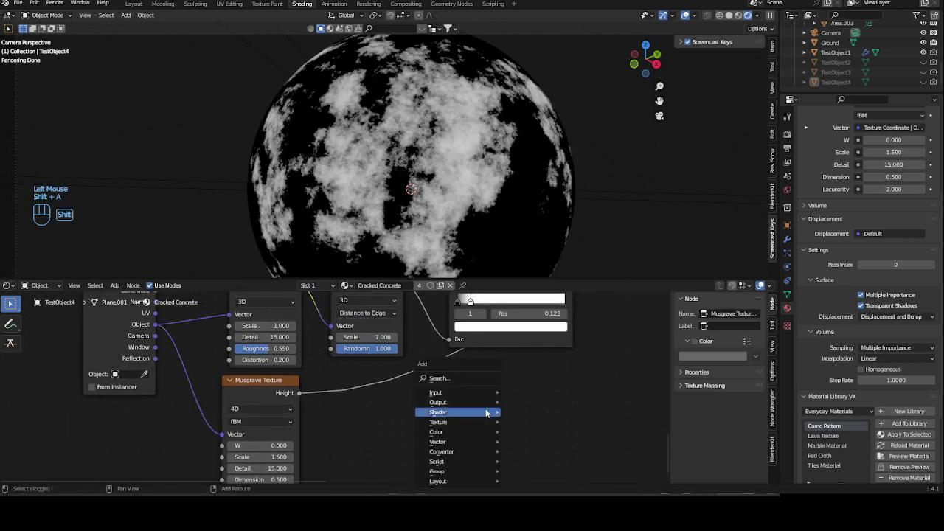
{"action": "type", "text": "col"}
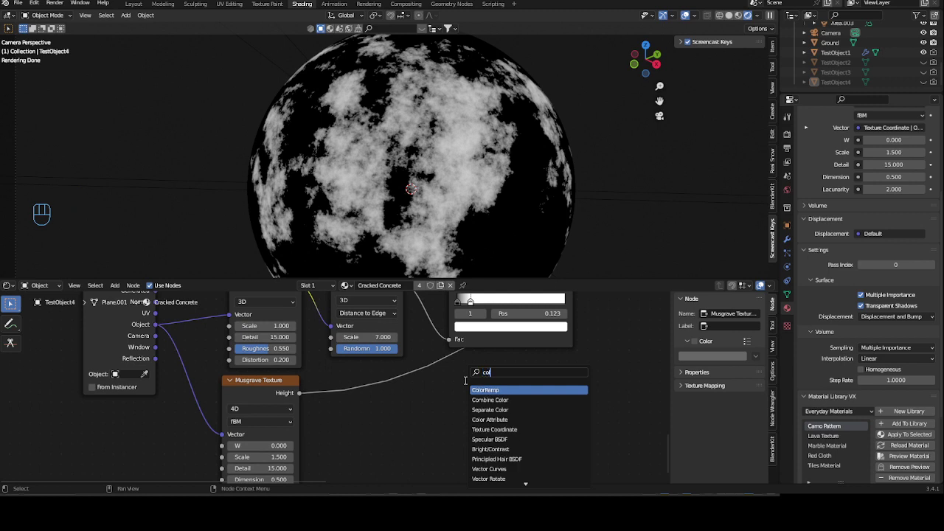
{"action": "left_click", "coordinate": [491, 388]}
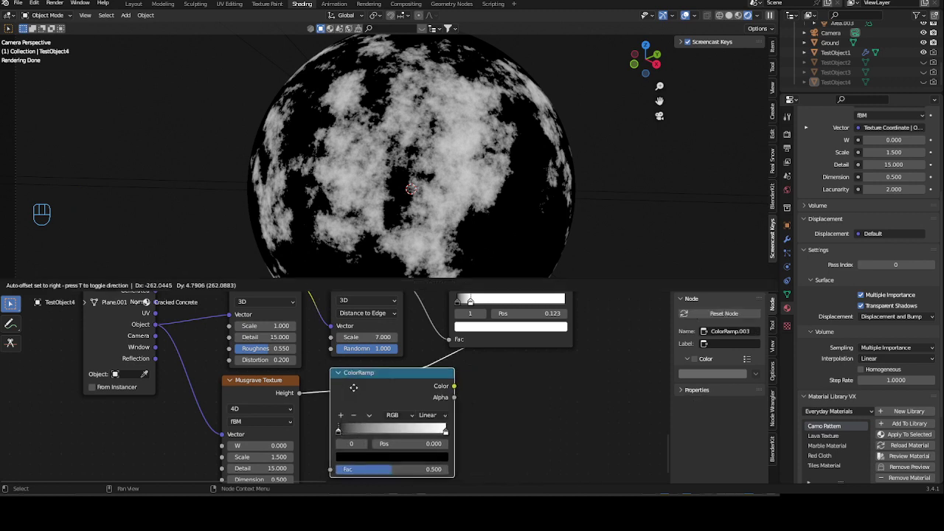
{"action": "left_click", "coordinate": [358, 388]}
{"action": "left_click_drag", "start_coordinate": [455, 429], "coordinate": [358, 431]}
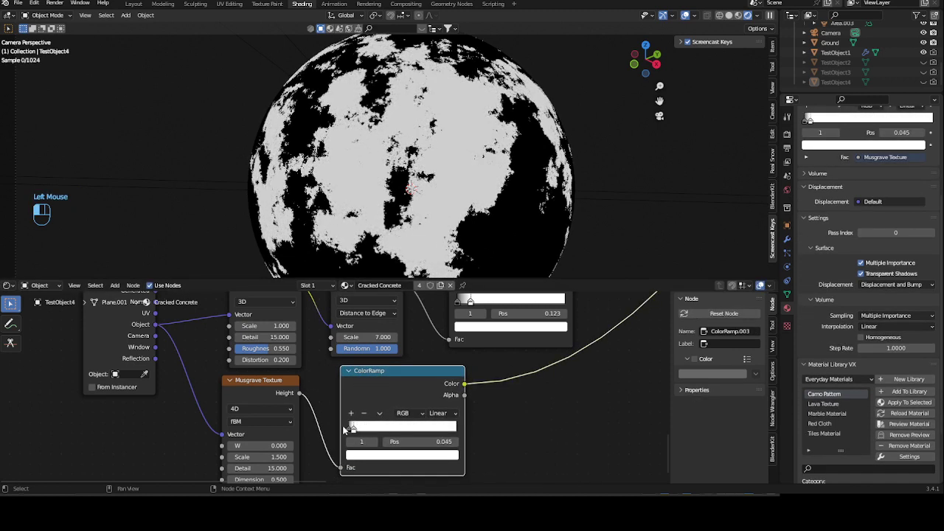
{"action": "left_click_drag", "start_coordinate": [343, 430], "coordinate": [357, 427]}
{"action": "middle_click_drag", "start_coordinate": [542, 409], "coordinate": [514, 434], "text": "ctrl"}
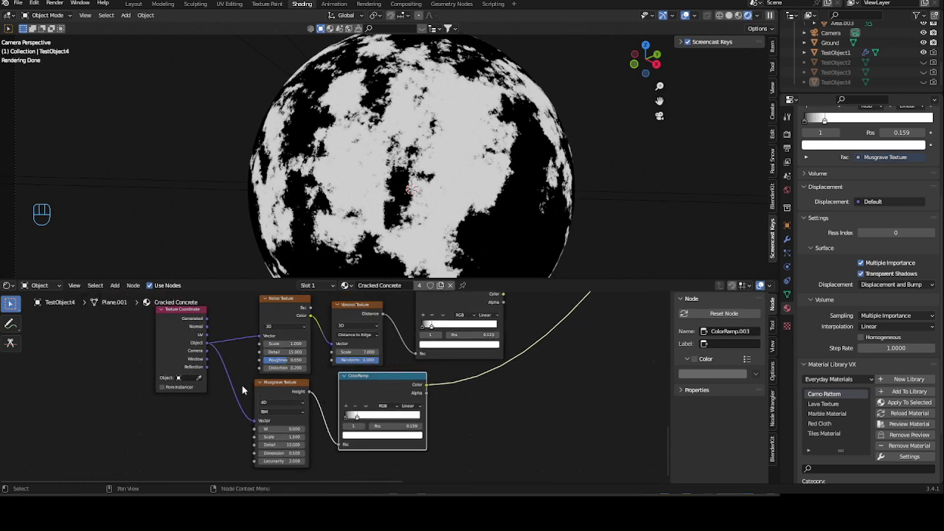
Step: Duplicate the Musgrave Texture below the original and feed the Texture Coordinate's Object output into the copy's Vector input
{"action": "left_click", "coordinate": [273, 391]}
{"action": "key", "text": "shift+d"}
{"action": "left_click", "coordinate": [275, 447]}
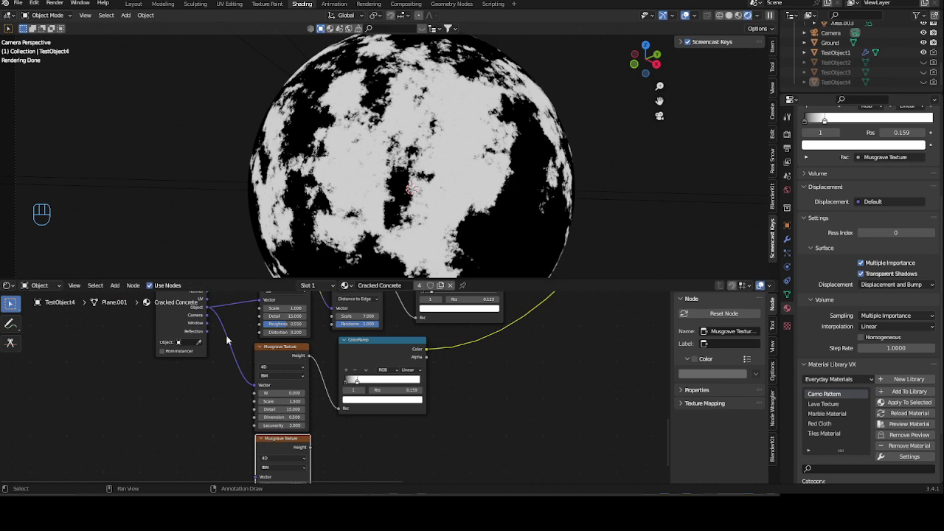
{"action": "left_click_drag", "start_coordinate": [207, 308], "coordinate": [255, 435]}
Step: Duplicate the Musgrave's ColorRamp and connect the duplicated Musgrave's Height output to the copy's Fac input
{"action": "left_click", "coordinate": [394, 301]}
{"action": "key", "text": "shift+d"}
{"action": "left_click", "coordinate": [334, 412]}
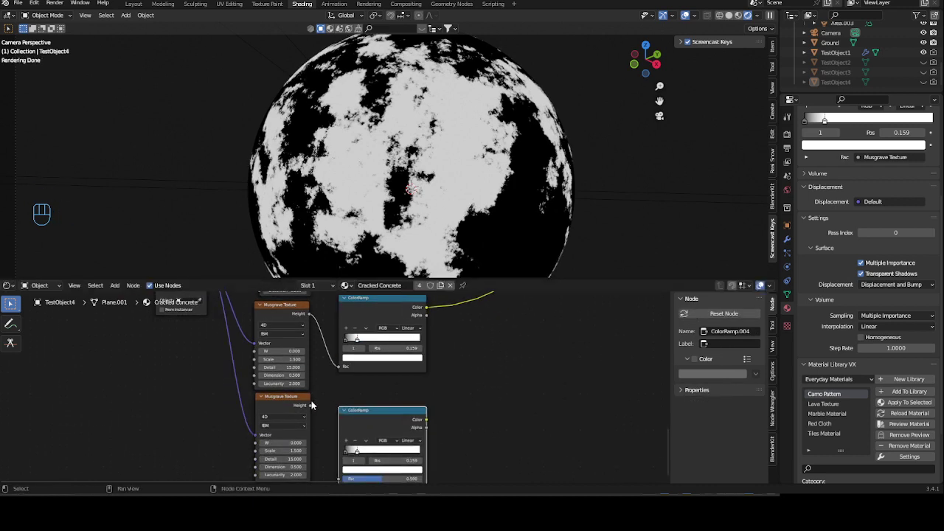
{"action": "left_click_drag", "start_coordinate": [311, 405], "coordinate": [339, 457]}
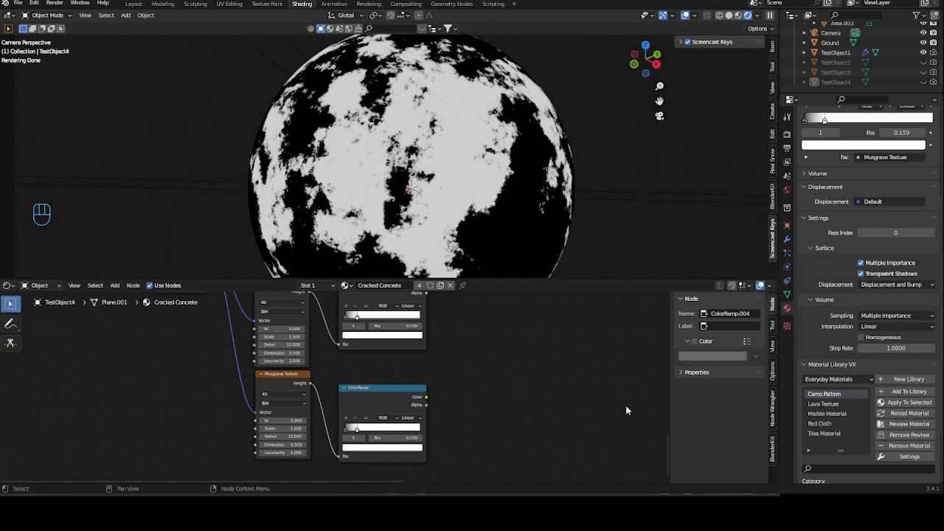
Step: Set the duplicated Musgrave Texture's W value to 4
{"action": "left_click", "coordinate": [280, 420]}
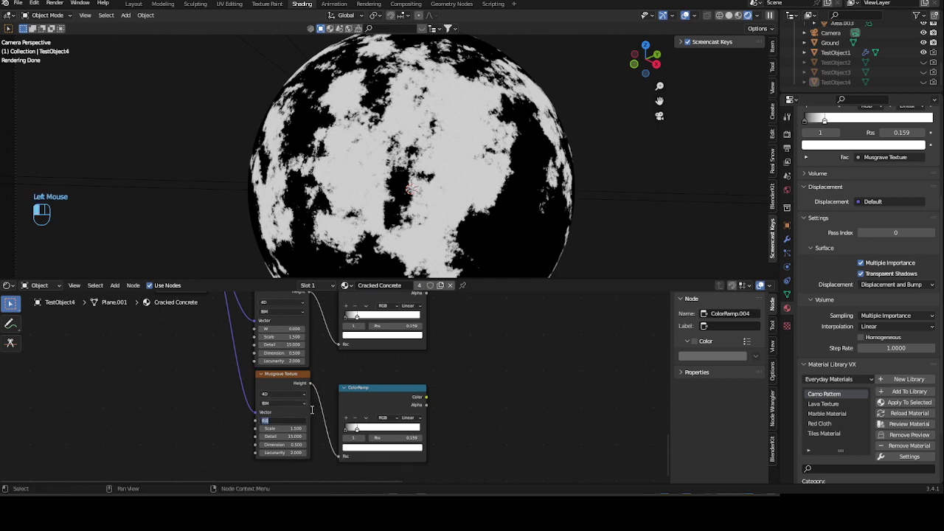
{"action": "type", "text": "4"}
{"action": "key", "text": "Return"}
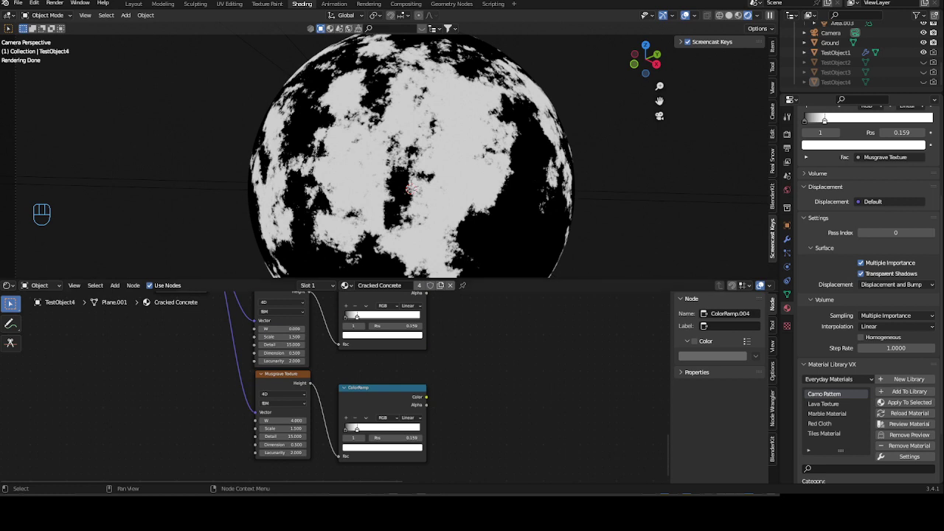
Step: Mix the Voronoi's ColorRamp with the first Musgrave's ColorRamp and expand the new Mix node beside them
{"action": "middle_click_drag", "start_coordinate": [485, 355], "coordinate": [403, 409]}
{"action": "middle_click_drag", "start_coordinate": [430, 354], "coordinate": [416, 425]}
{"action": "left_click", "coordinate": [373, 317]}
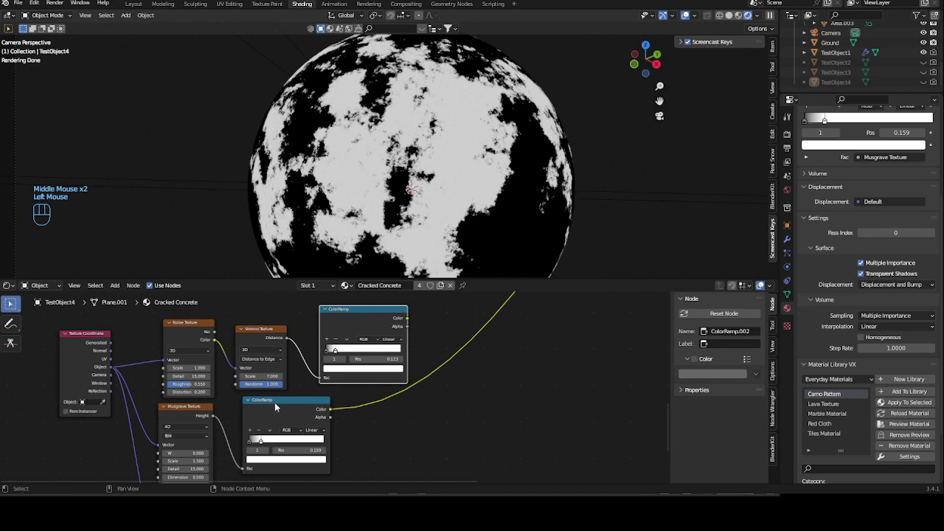
{"action": "left_click", "coordinate": [405, 376], "text": "shift"}
{"action": "key", "text": "ctrl+KP_0"}
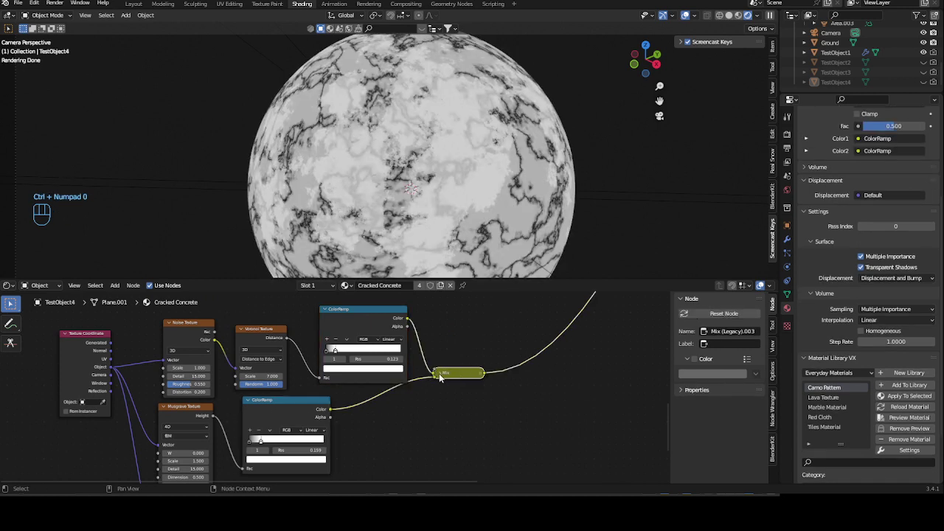
{"action": "left_click", "coordinate": [437, 373]}
{"action": "left_click_drag", "start_coordinate": [465, 376], "coordinate": [492, 331]}
Step: Set the new Mix node's blending mode to Lighten and its Fac to 1
{"action": "left_click", "coordinate": [483, 349]}
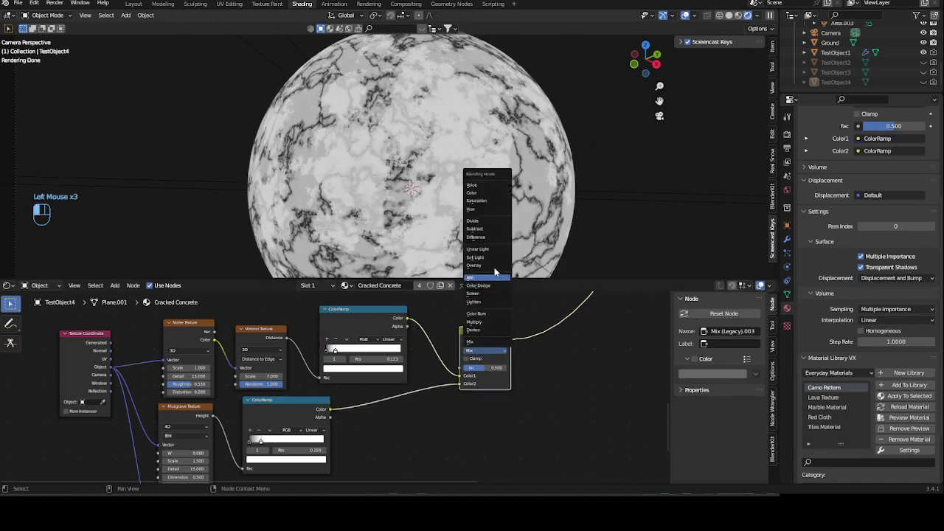
{"action": "left_click", "coordinate": [492, 302]}
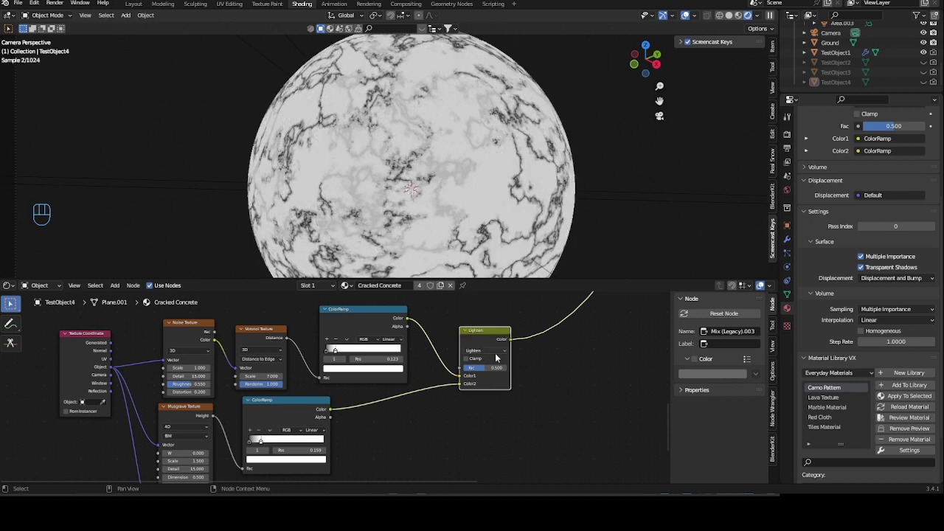
{"action": "left_click_drag", "start_coordinate": [491, 367], "coordinate": [531, 367]}
Step: Mix the Lighten node with the duplicated Musgrave's ColorRamp and expand the new Mix node beside the Lighten node
{"action": "middle_click_drag", "start_coordinate": [475, 427], "coordinate": [451, 367]}
{"action": "left_click", "coordinate": [467, 326]}
{"action": "left_click", "coordinate": [269, 453], "text": "shift"}
{"action": "key", "text": "ctrl+KP_0"}
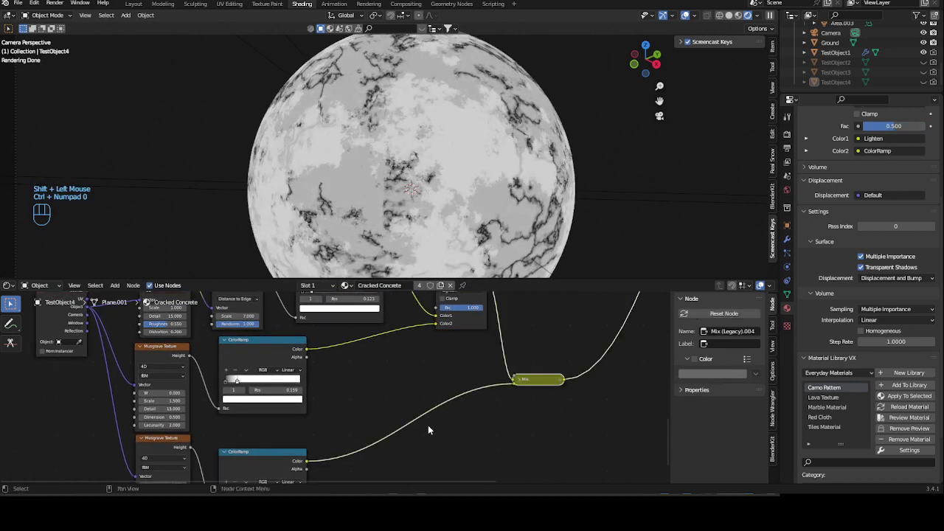
{"action": "middle_click_drag", "start_coordinate": [534, 340], "coordinate": [400, 409]}
{"action": "left_click", "coordinate": [383, 448]}
{"action": "left_click_drag", "start_coordinate": [412, 456], "coordinate": [442, 353]}
Step: Set the second crack-mask Mix node's blending mode to Lighten and its Fac to 1
{"action": "left_click", "coordinate": [436, 367]}
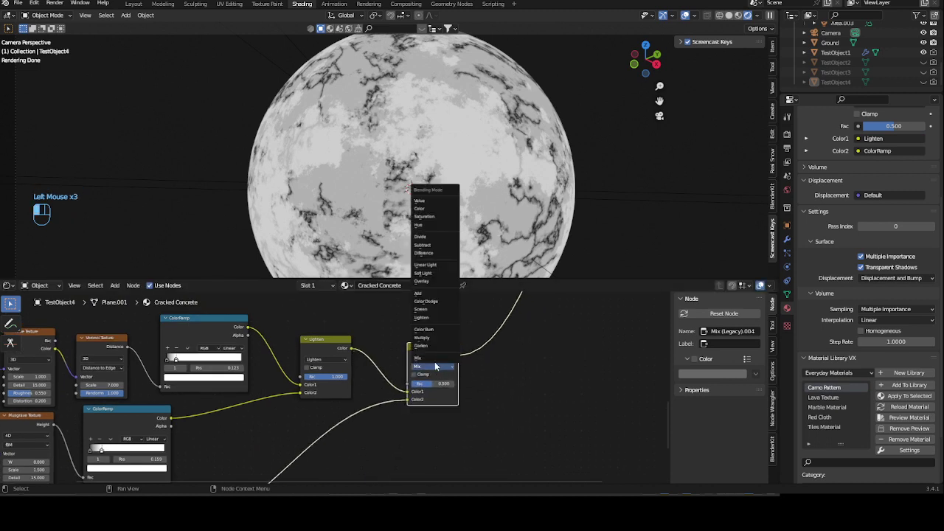
{"action": "left_click", "coordinate": [426, 318]}
{"action": "left_click_drag", "start_coordinate": [440, 384], "coordinate": [472, 384]}
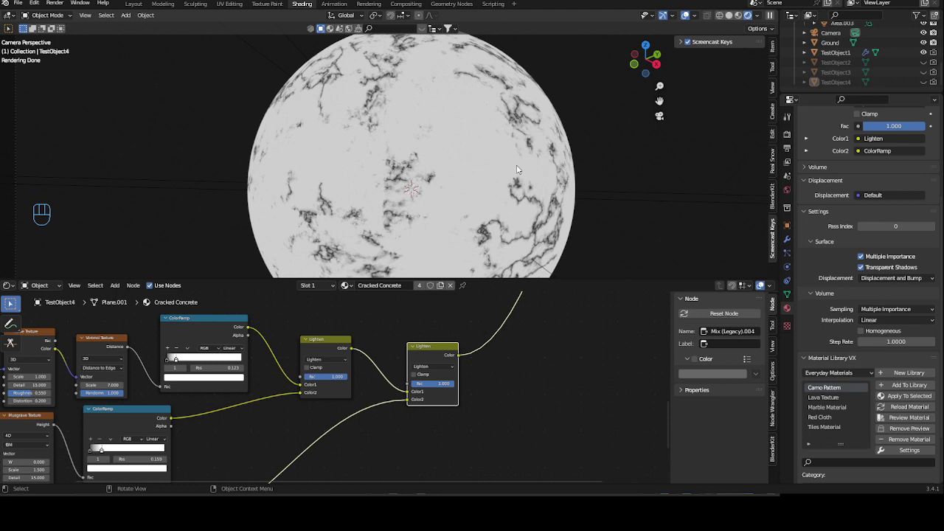
Step: Connect the Color output of the last Lighten node to the Height input of the third Bump node
{"action": "middle_click_drag", "start_coordinate": [509, 341], "coordinate": [433, 362]}
{"action": "left_click", "coordinate": [442, 360]}
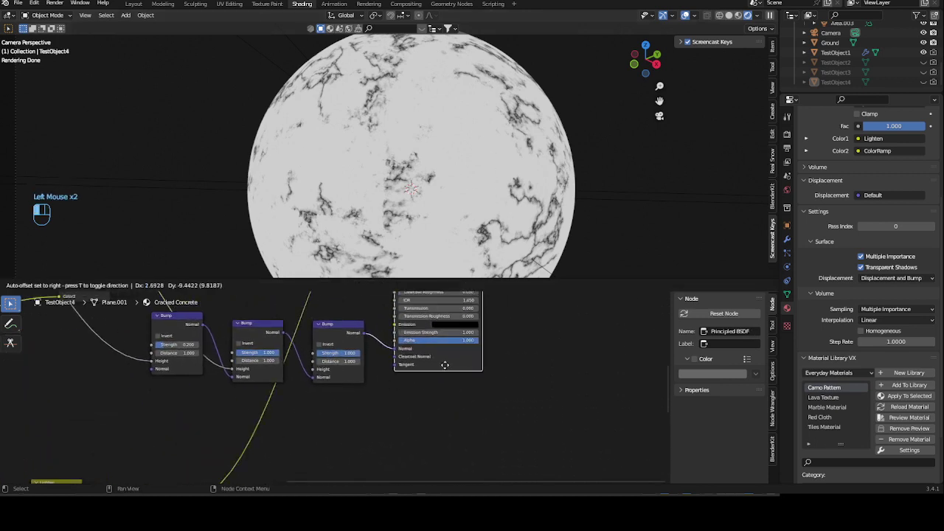
{"action": "middle_click_drag", "start_coordinate": [327, 436], "coordinate": [232, 434]}
{"action": "left_click_drag", "start_coordinate": [268, 411], "coordinate": [396, 370]}
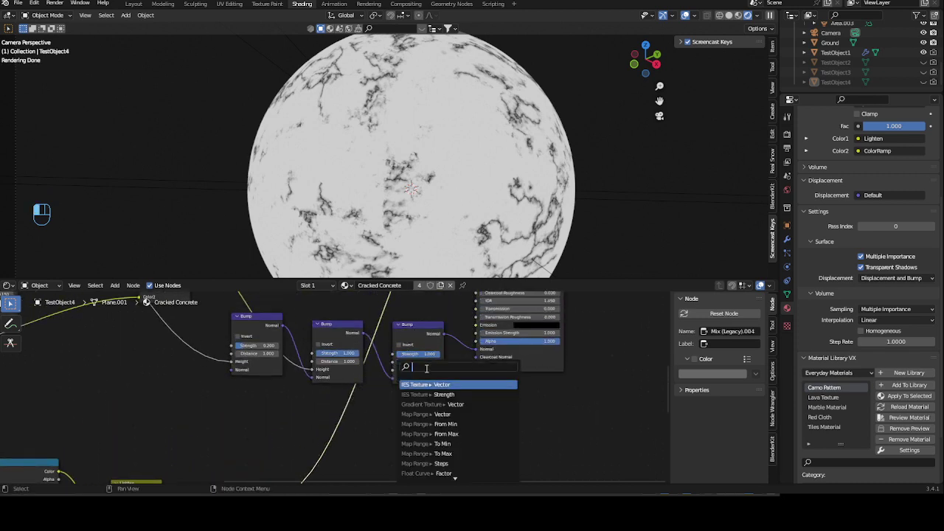
{"action": "key", "text": "Escape"}
{"action": "middle_click_drag", "start_coordinate": [353, 440], "coordinate": [321, 419]}
{"action": "left_click_drag", "start_coordinate": [309, 399], "coordinate": [436, 384]}
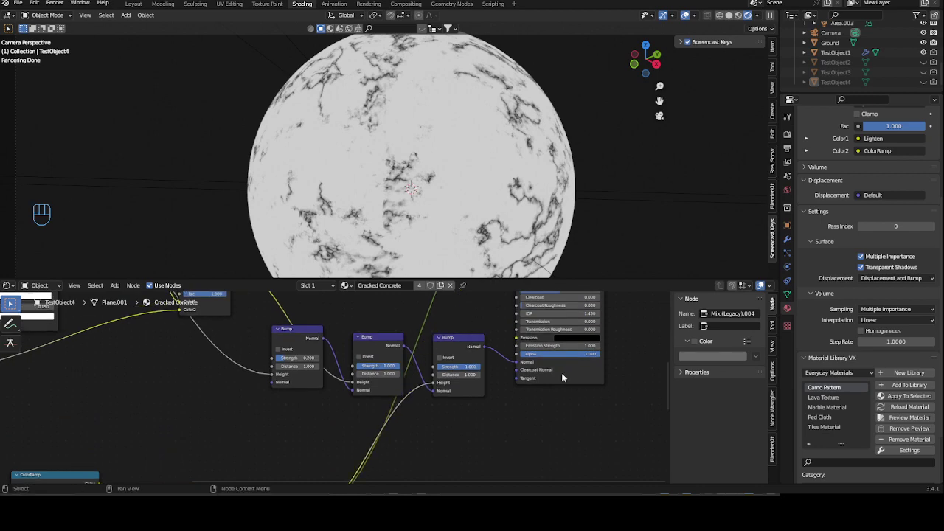
Step: Preview the Principled BSDF on the test object and place the Material Output node clear of it
{"action": "left_click", "coordinate": [563, 375], "text": "ctrl+shift"}
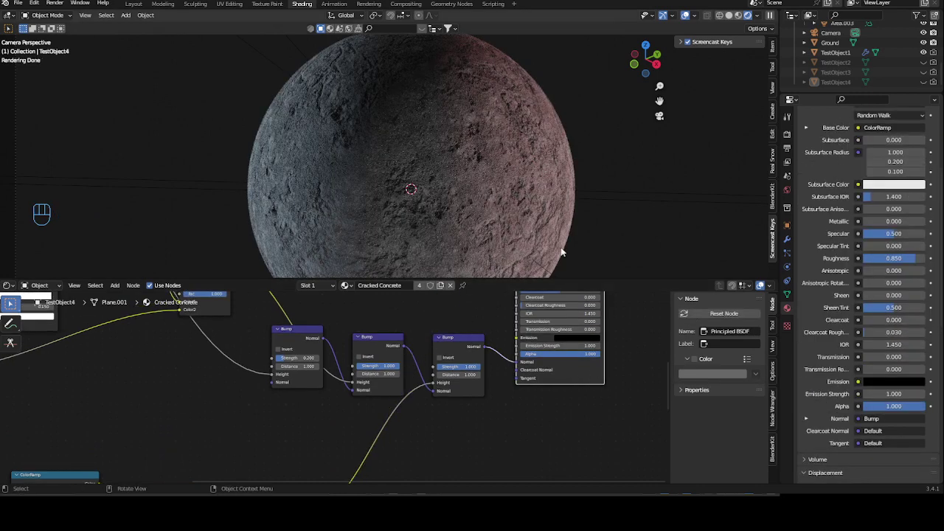
{"action": "middle_click_drag", "start_coordinate": [631, 374], "coordinate": [430, 287]}
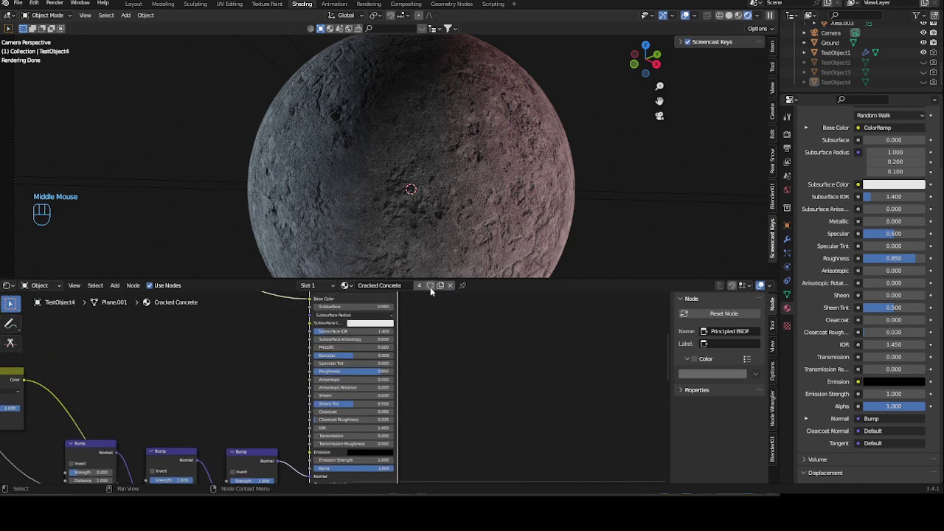
{"action": "middle_click_drag", "start_coordinate": [475, 322], "coordinate": [434, 376]}
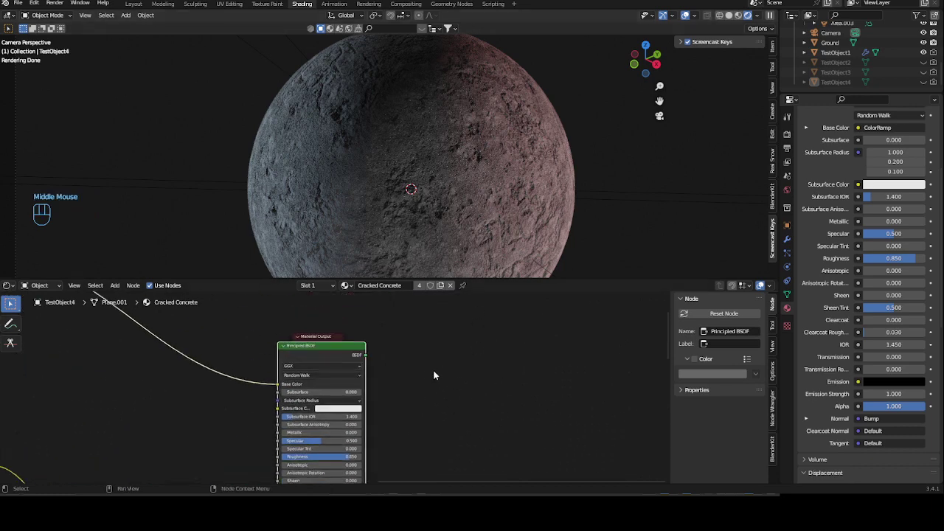
{"action": "left_click", "coordinate": [336, 339]}
{"action": "left_click_drag", "start_coordinate": [336, 338], "coordinate": [447, 349]}
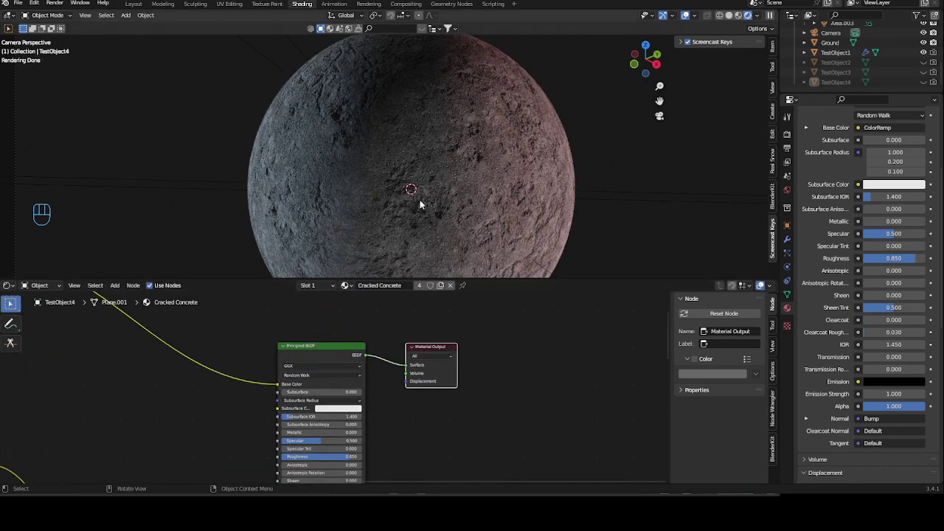
Step: Check the material on TestObject2 and TestObject3 by showing each alone, and return to showing TestObject1
{"action": "middle_click_drag", "start_coordinate": [282, 308], "coordinate": [406, 329]}
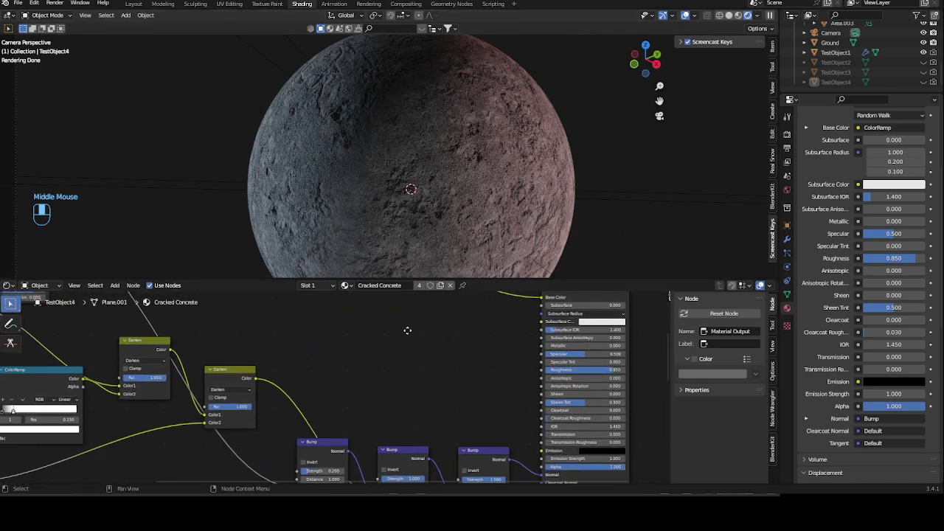
{"action": "left_click", "coordinate": [924, 52]}
{"action": "left_click", "coordinate": [924, 62]}
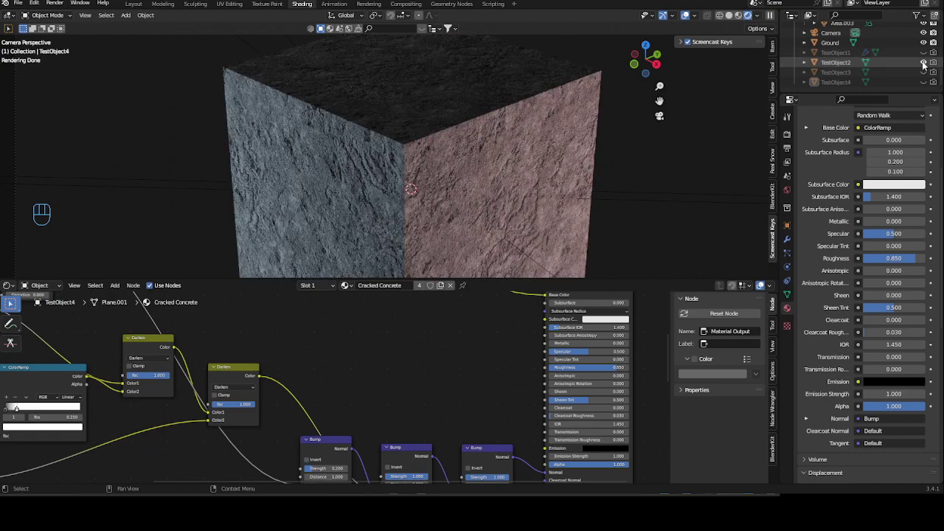
{"action": "left_click", "coordinate": [924, 63]}
{"action": "left_click", "coordinate": [923, 72]}
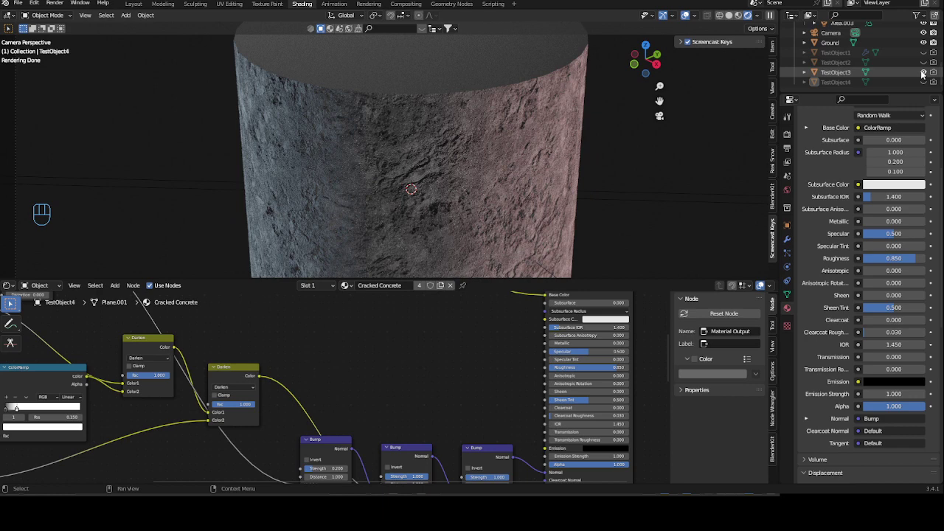
{"action": "left_click", "coordinate": [923, 72]}
{"action": "left_click", "coordinate": [924, 52]}
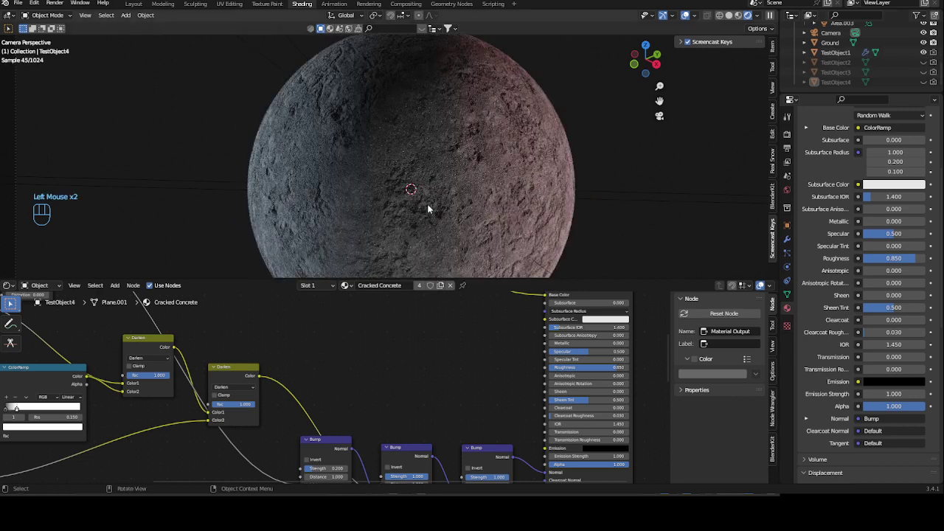
{"action": "middle_click_drag", "start_coordinate": [386, 369], "coordinate": [385, 440], "text": "ctrl"}
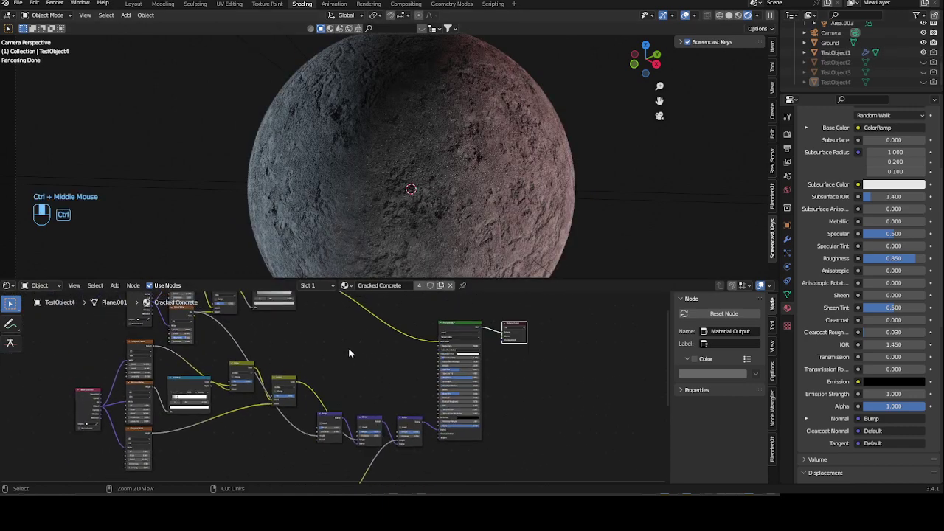